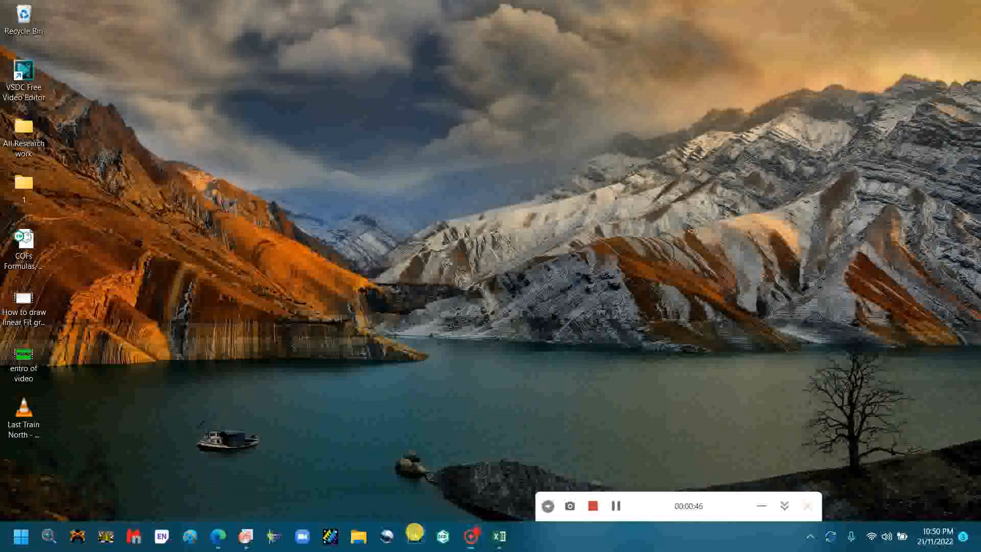
Launch VSDC Video Editor, dismiss the Pro upgrade offer and start a blank project.
left_click(415, 536)
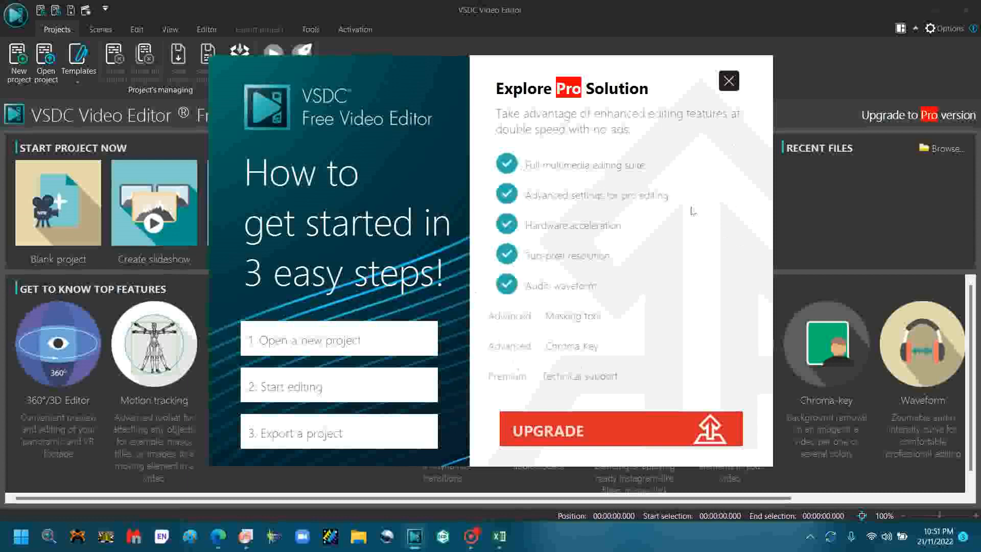
left_click(729, 82)
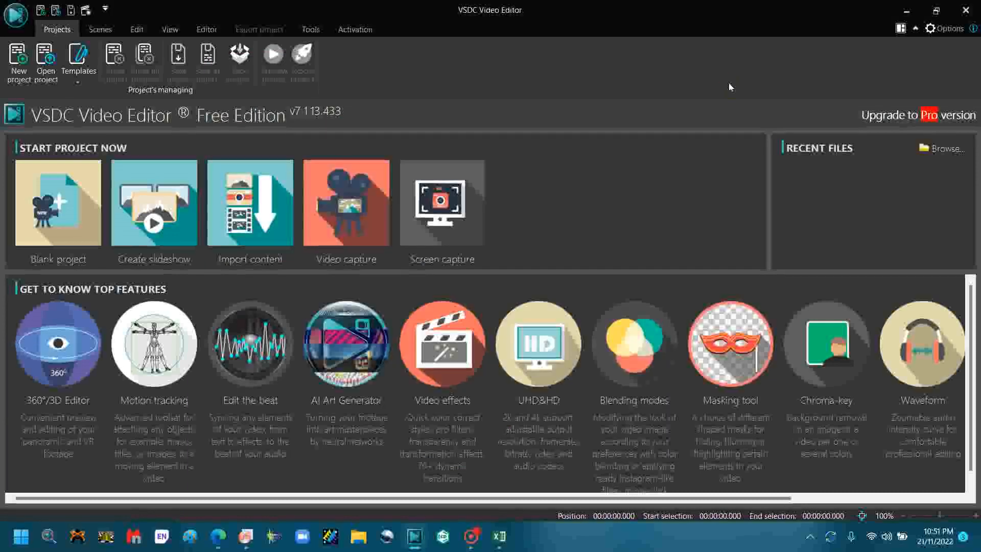
left_click(59, 203)
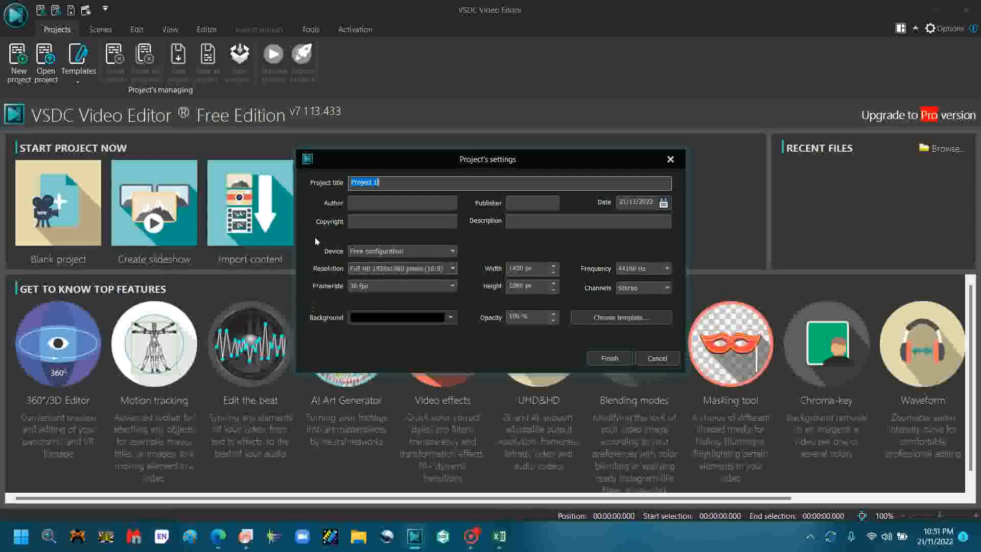
Create the project with the Free configuration device, Full HD 1920x1080 pixels (16:9) resolution and 30 fps framerate.
left_click(453, 251)
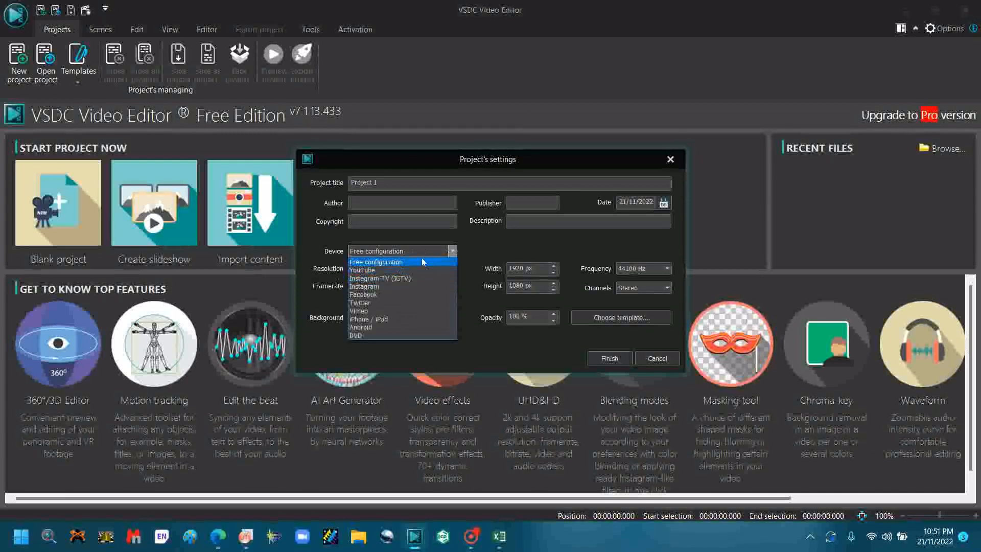
left_click(453, 251)
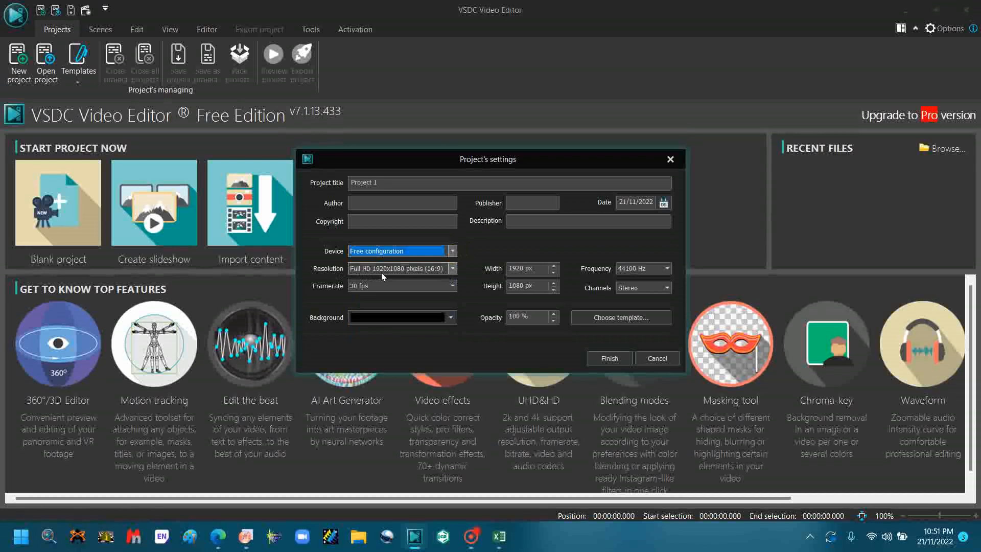
left_click(453, 269)
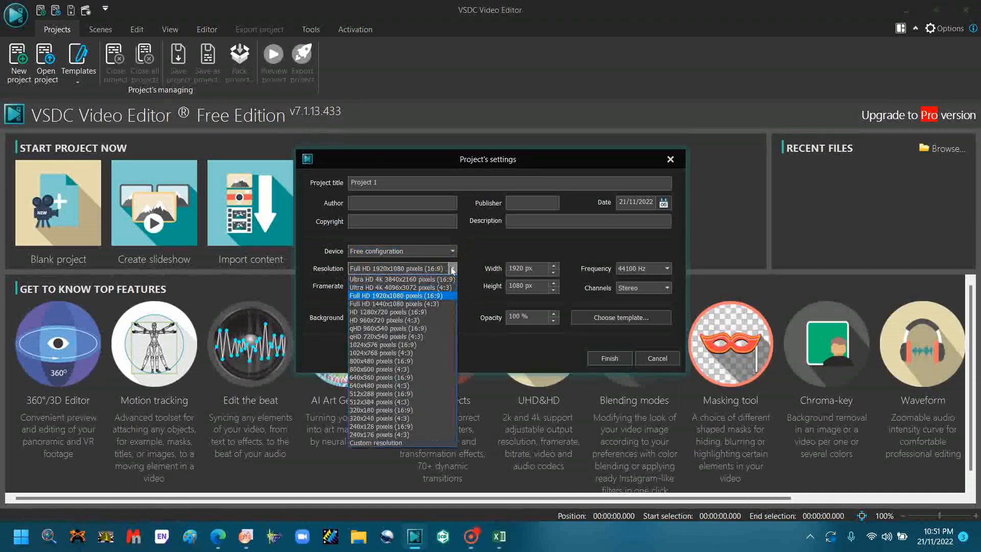
left_click(452, 269)
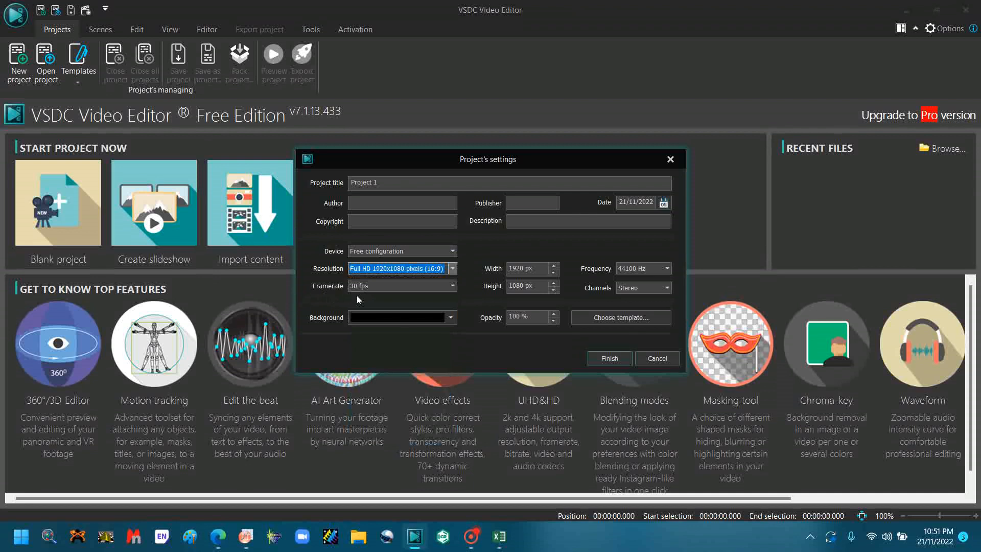
left_click(452, 286)
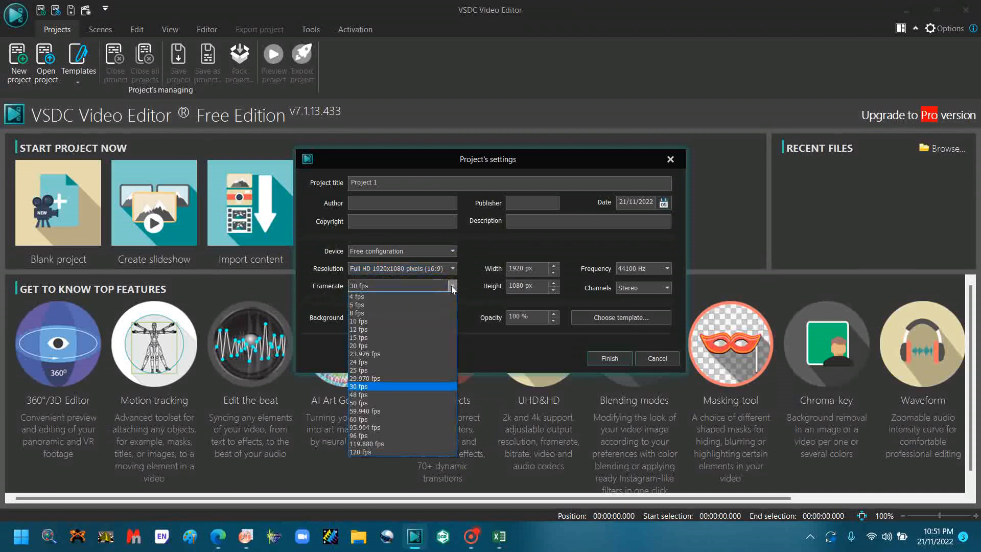
left_click(452, 288)
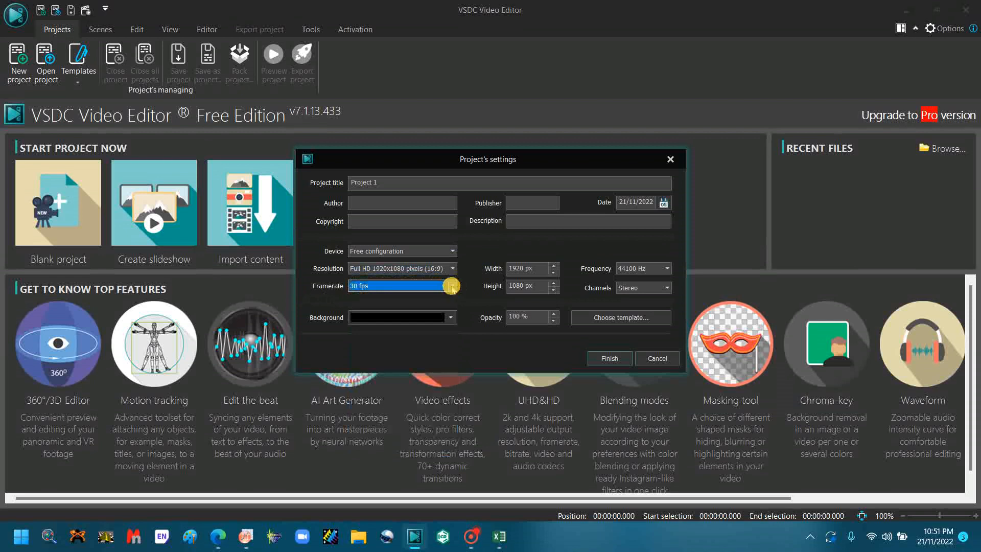
left_click(607, 356)
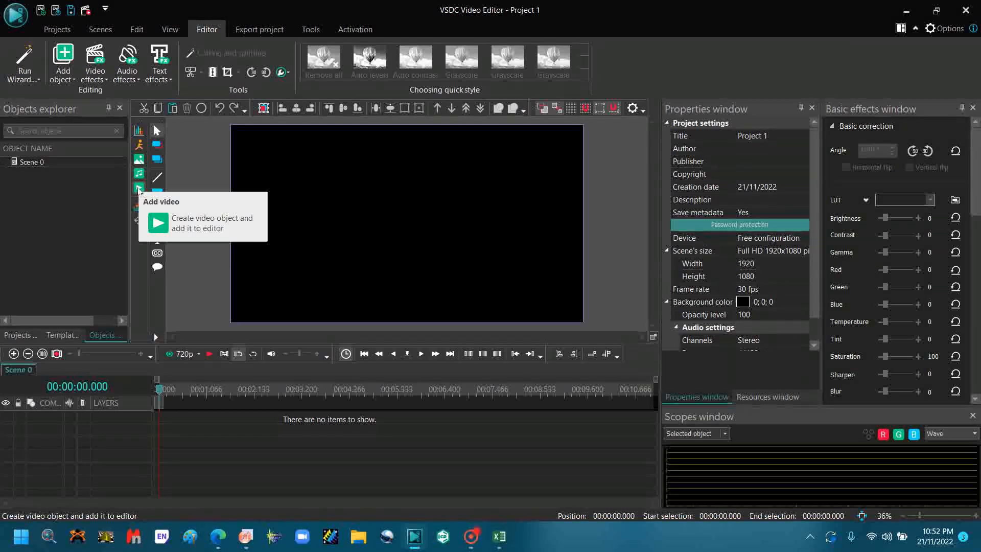
Add the video "entro of video" from the Desktop to the scene, from the cursor position on a new layer.
left_click(138, 190)
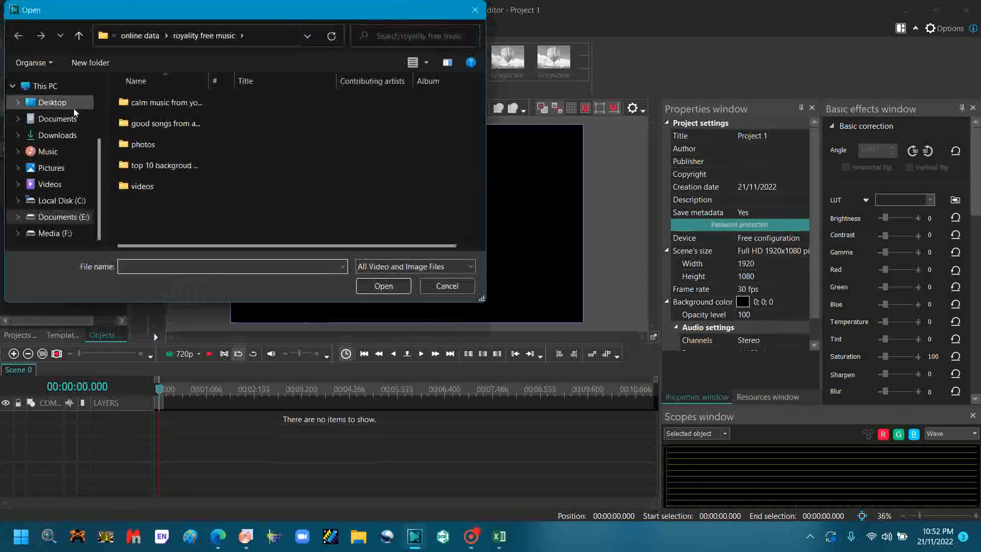
left_click(60, 108)
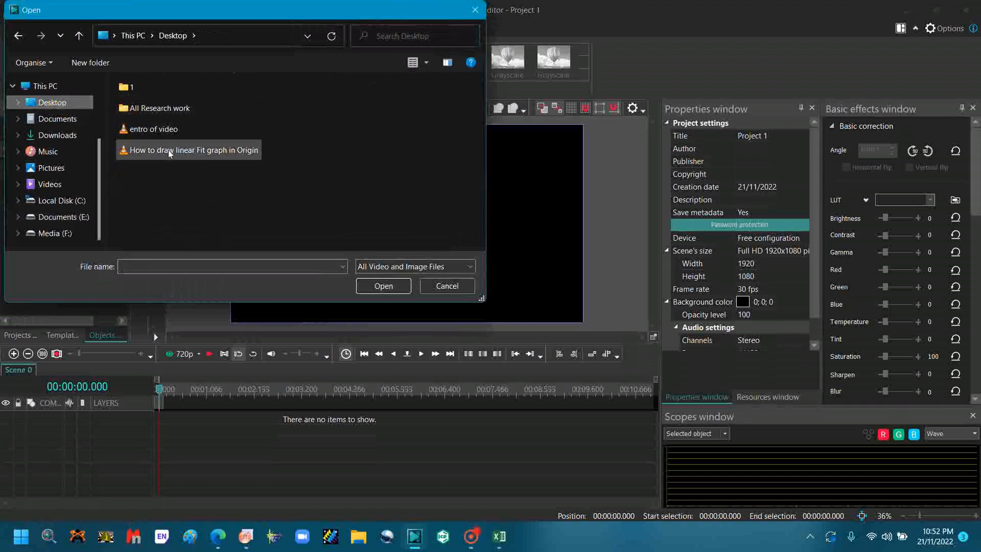
left_click(140, 131)
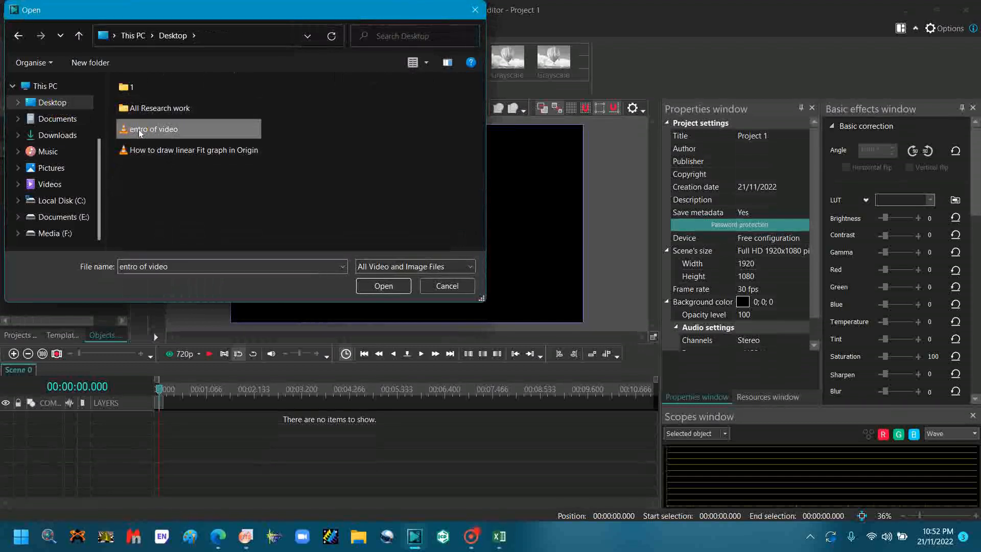
double_click(139, 131)
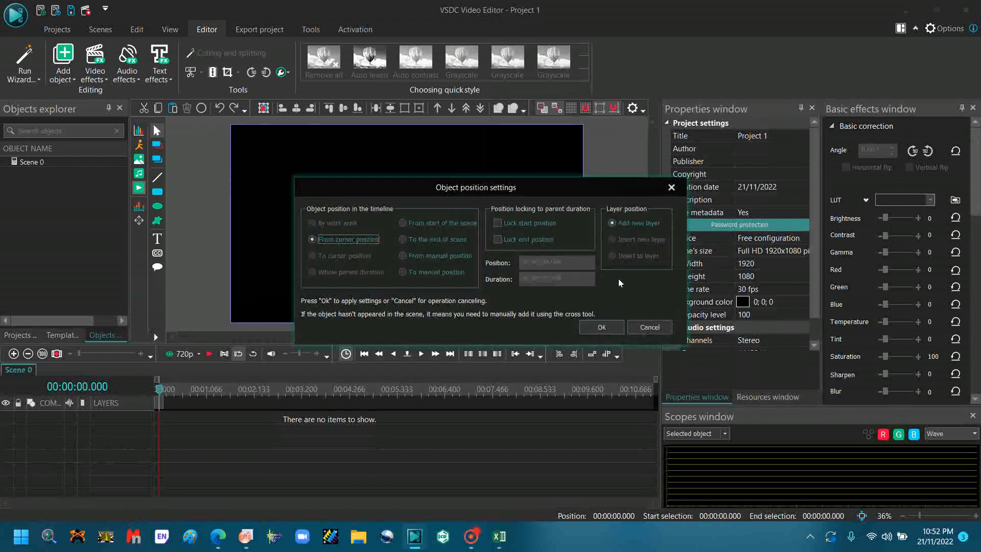
left_click(593, 332)
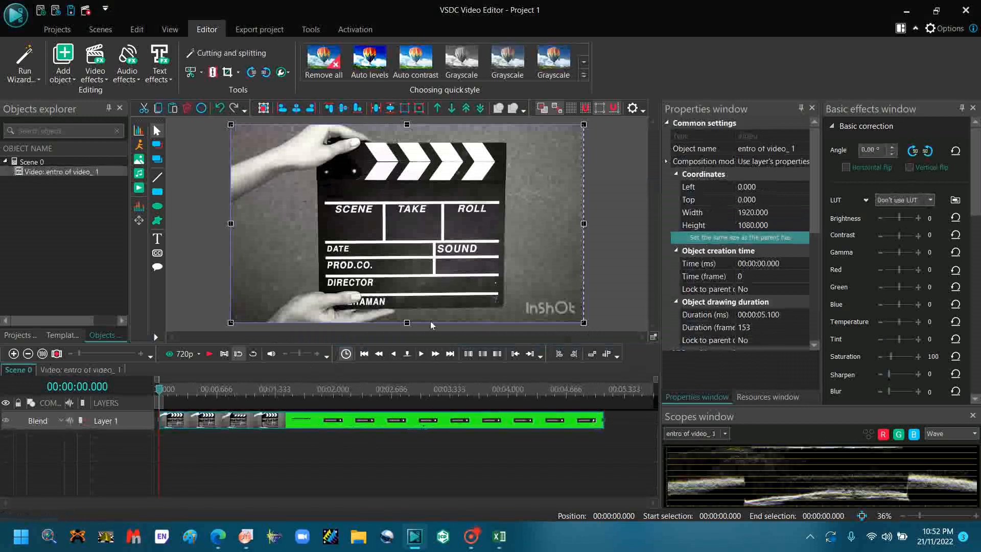
Split the intro clip on the timeline into separate video and audio objects.
mouse_move(330, 432)
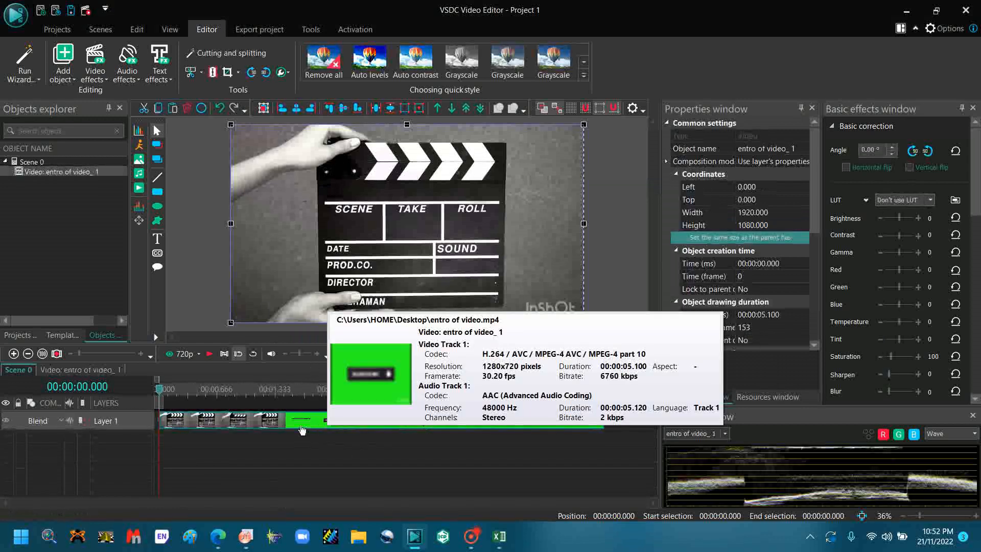
mouse_move(282, 424)
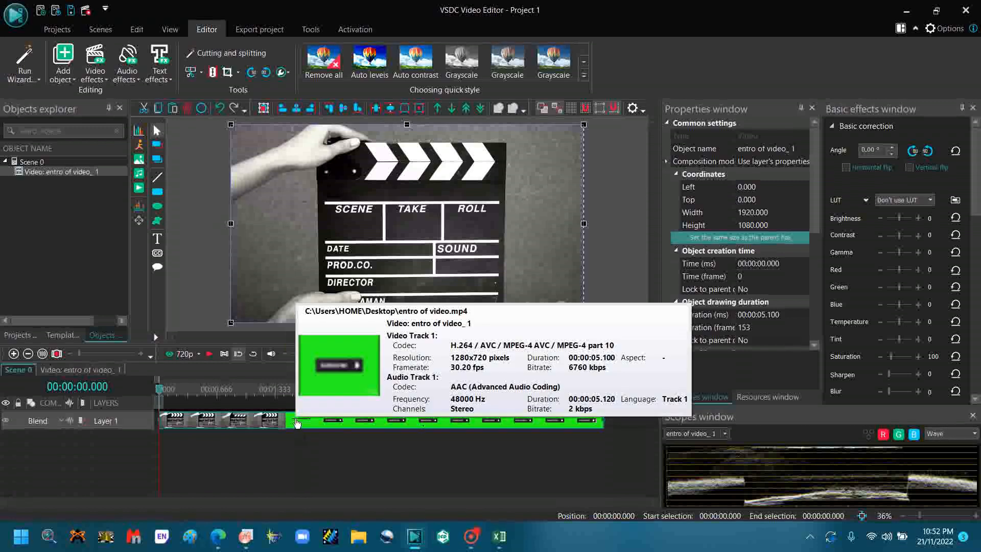
left_click(296, 419)
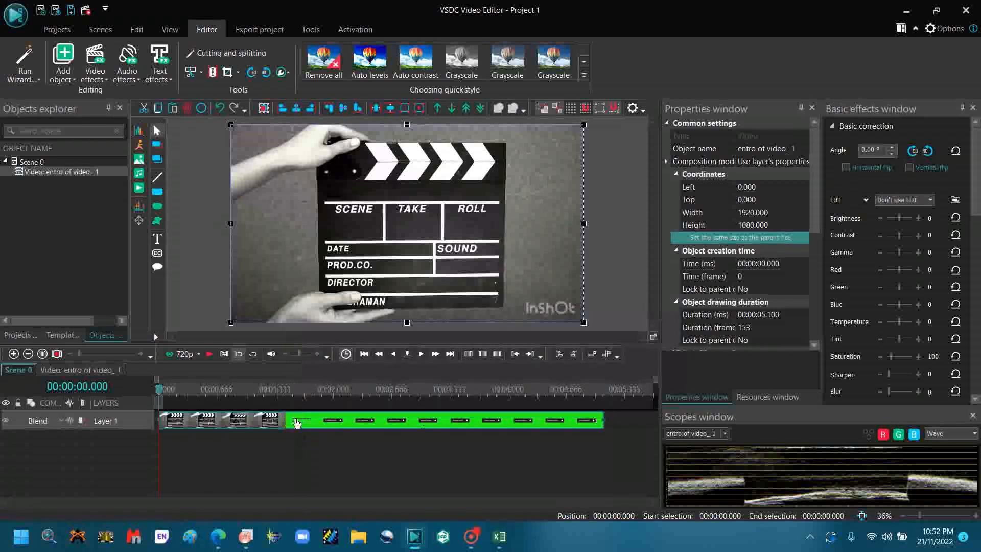
left_click_drag(813, 209, 815, 340)
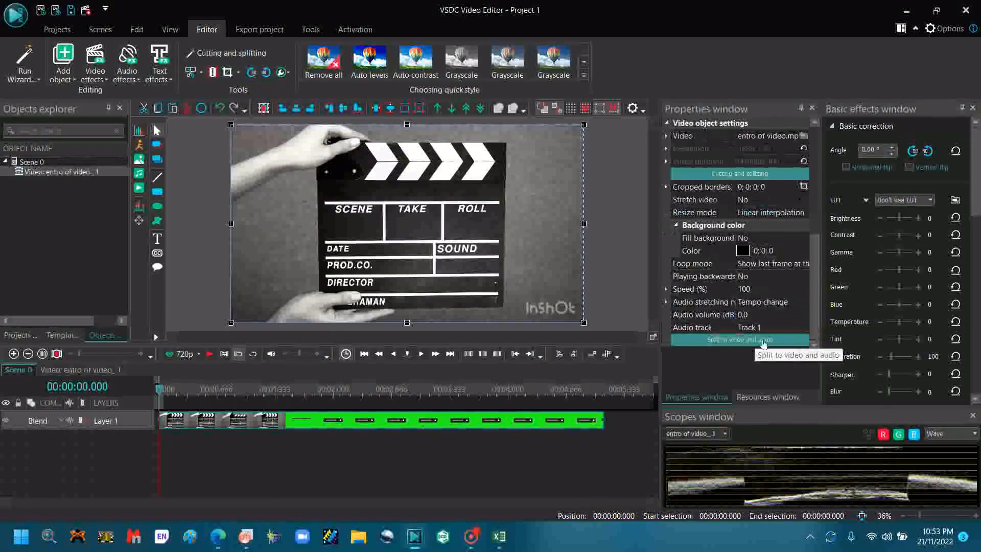
left_click(762, 340)
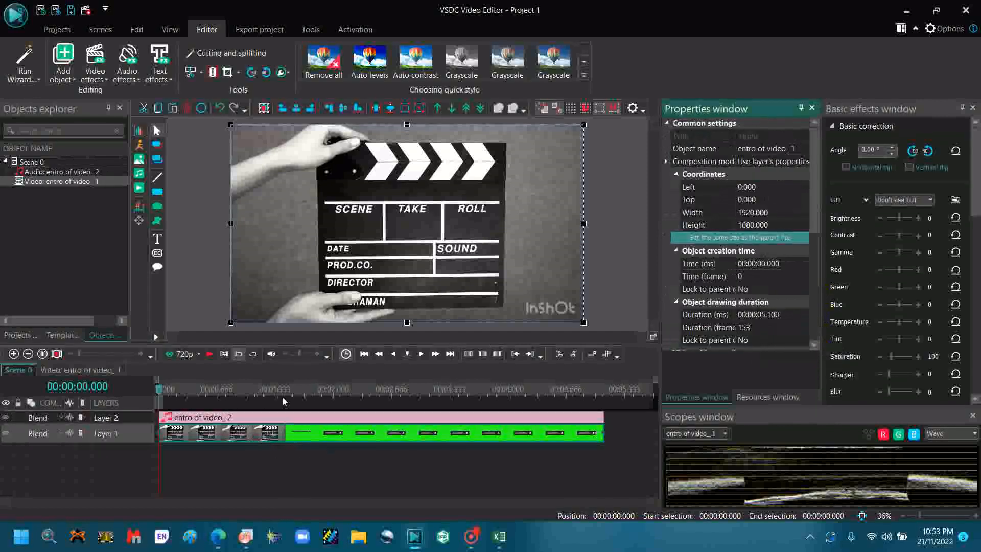
Delete the intro's separated audio track from the timeline, keeping the video clip.
mouse_move(290, 420)
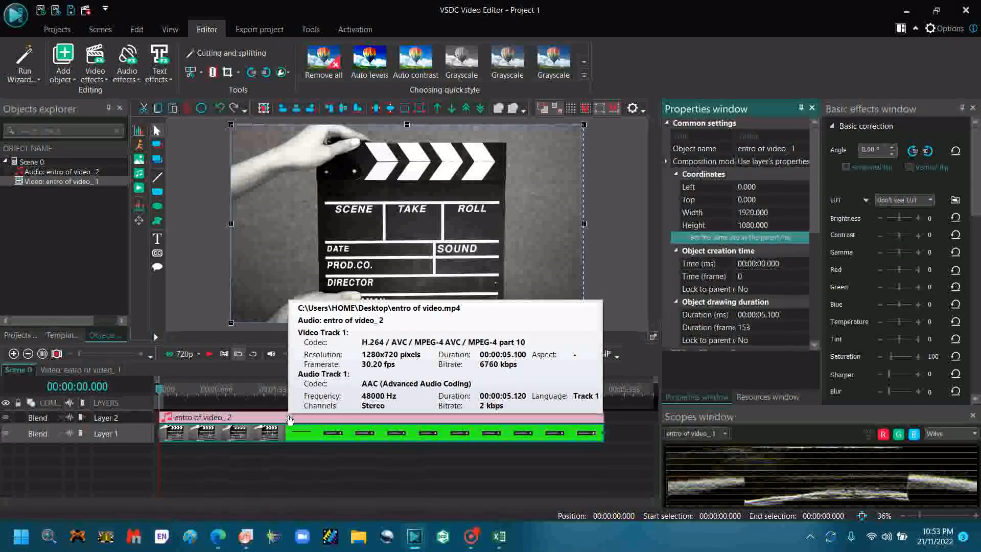
left_click(290, 418)
key("Delete")
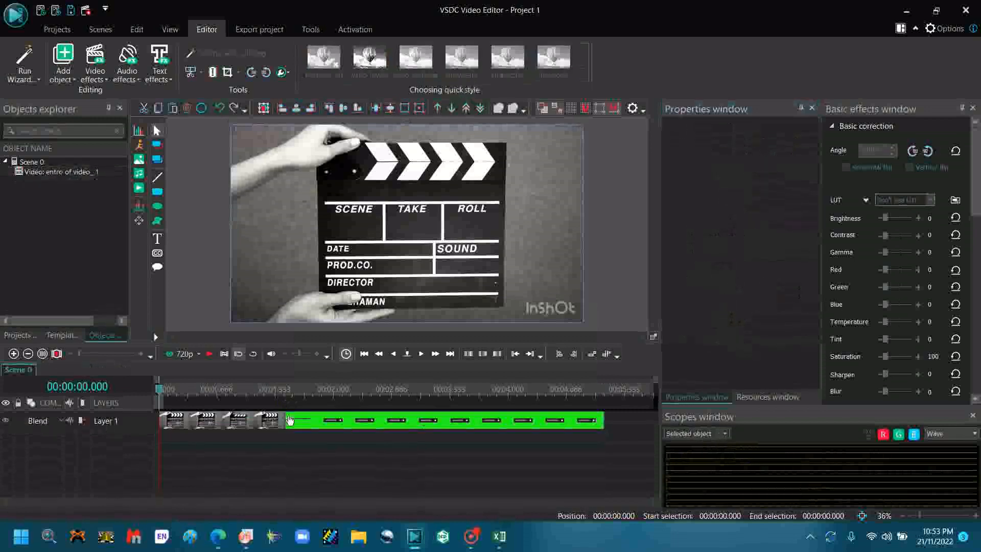
left_click(318, 428)
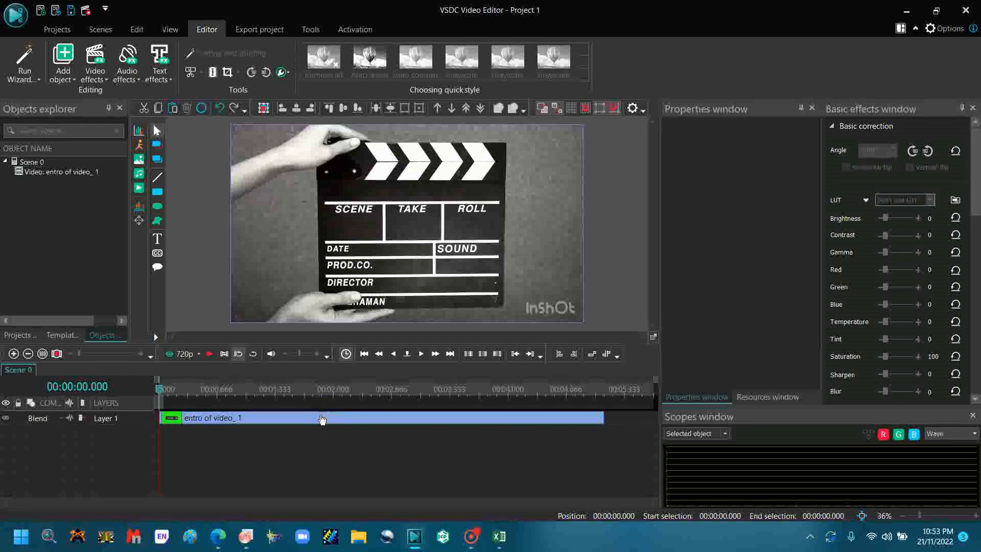
mouse_move(322, 419)
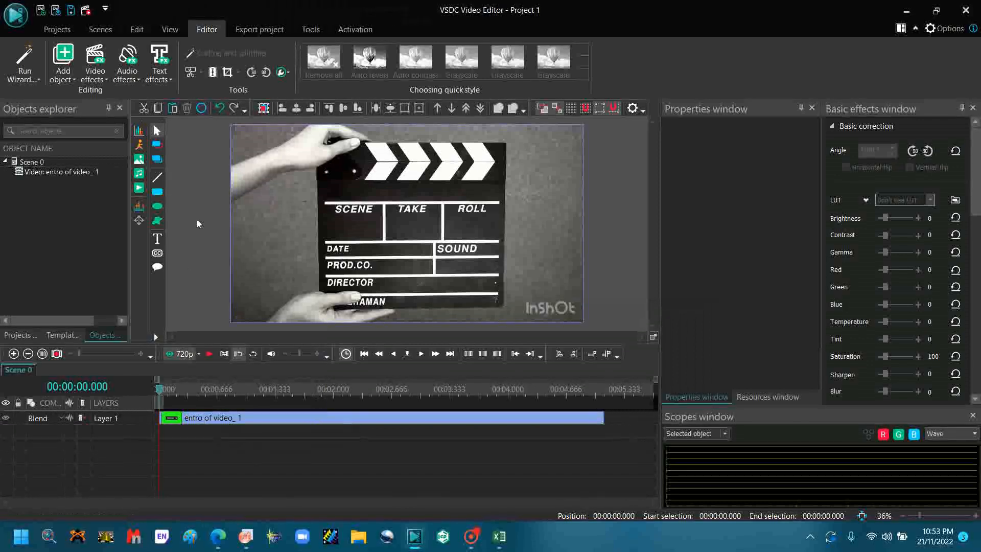
Add the video "How to draw linear Fit graph in Origin" from the Desktop, from the cursor position on a new layer.
left_click(138, 189)
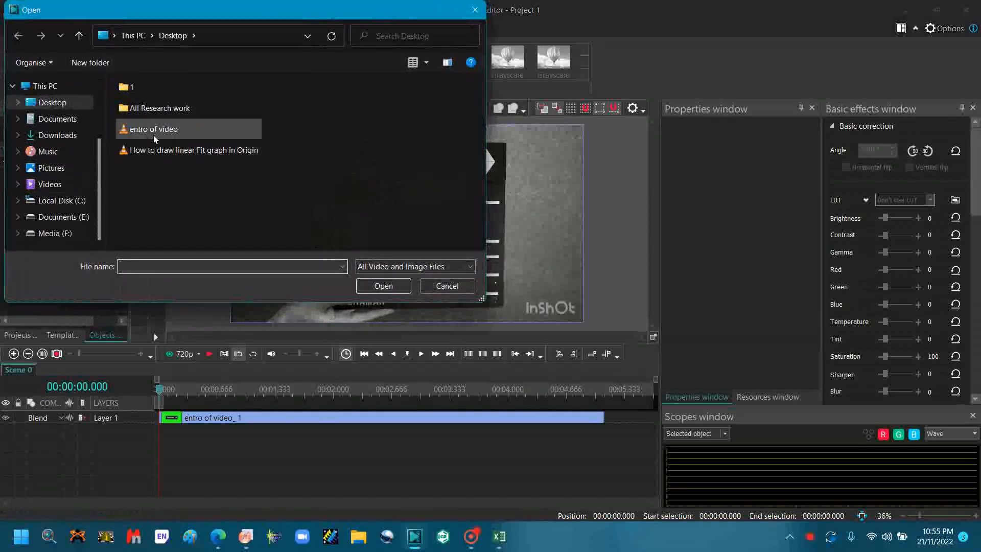
left_click(160, 150)
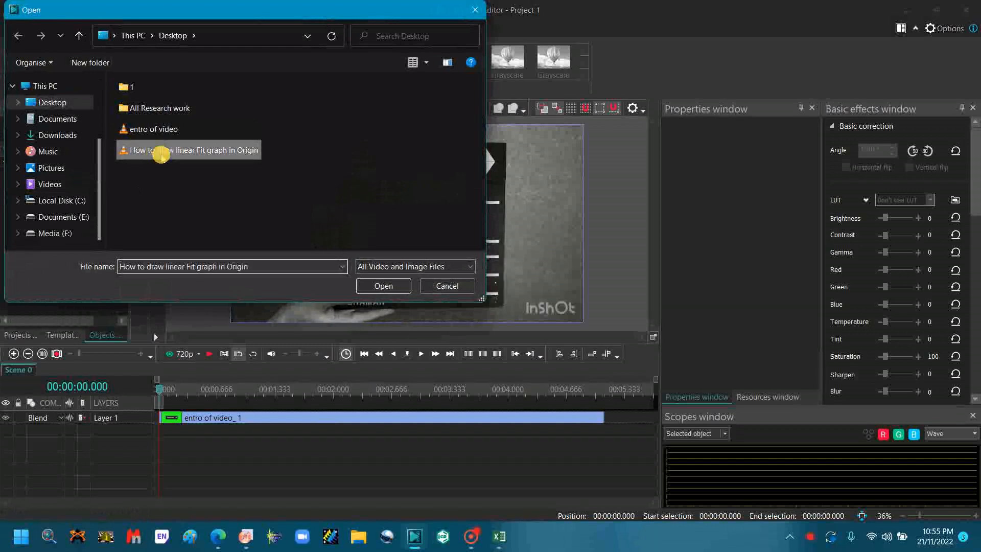
left_click(384, 285)
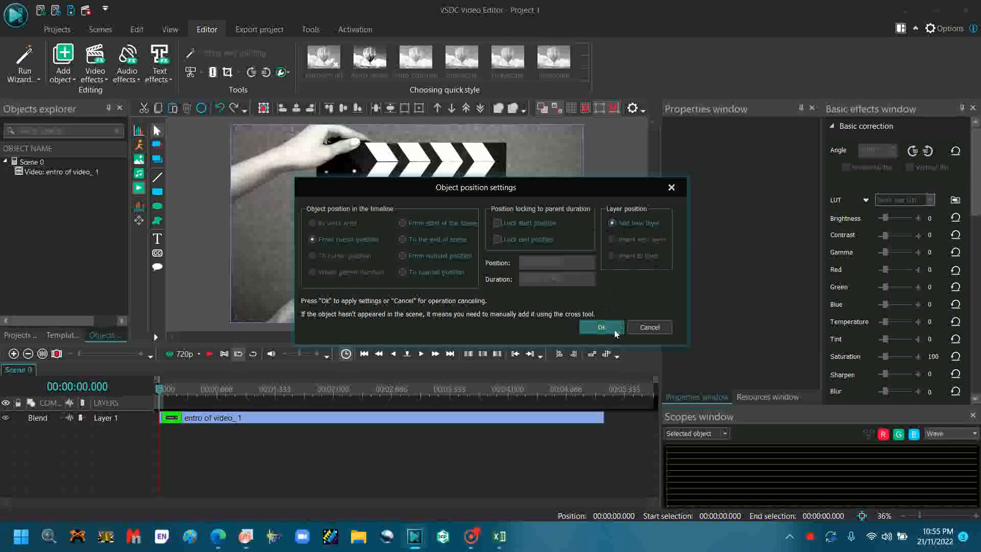
left_click(584, 326)
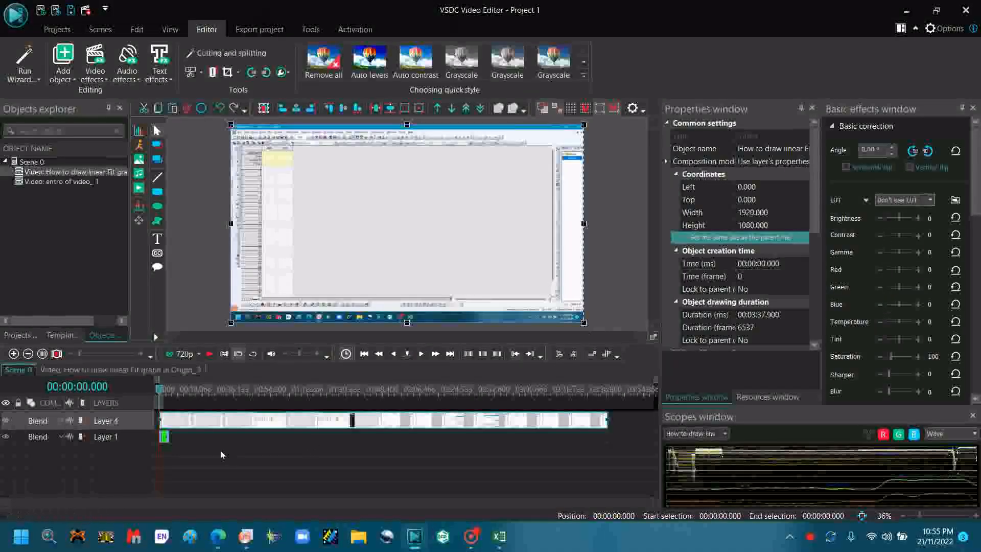
Move the linear fit graph video along the timeline to start at 00:00:05.100, right where the intro clip ends.
mouse_move(351, 427)
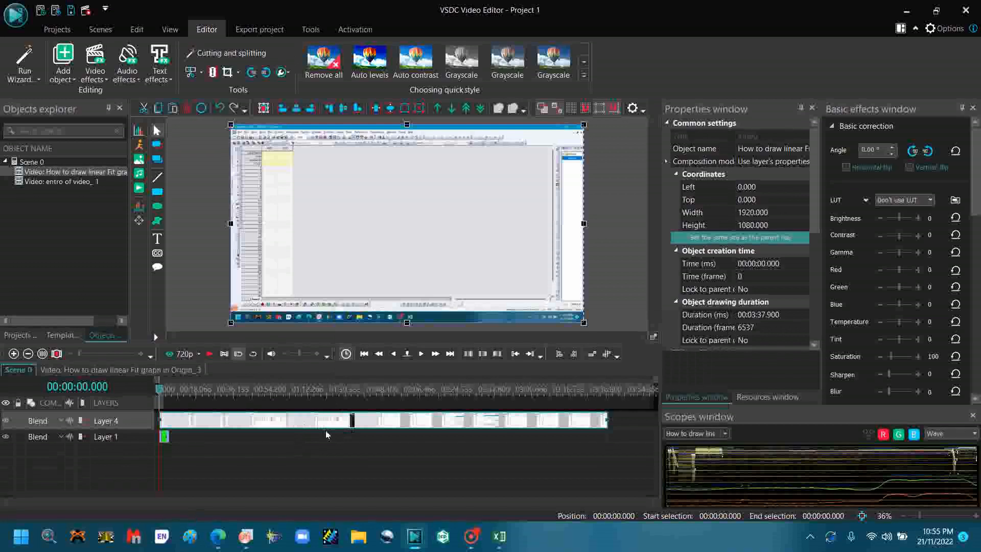
left_click_drag(252, 417, 261, 416)
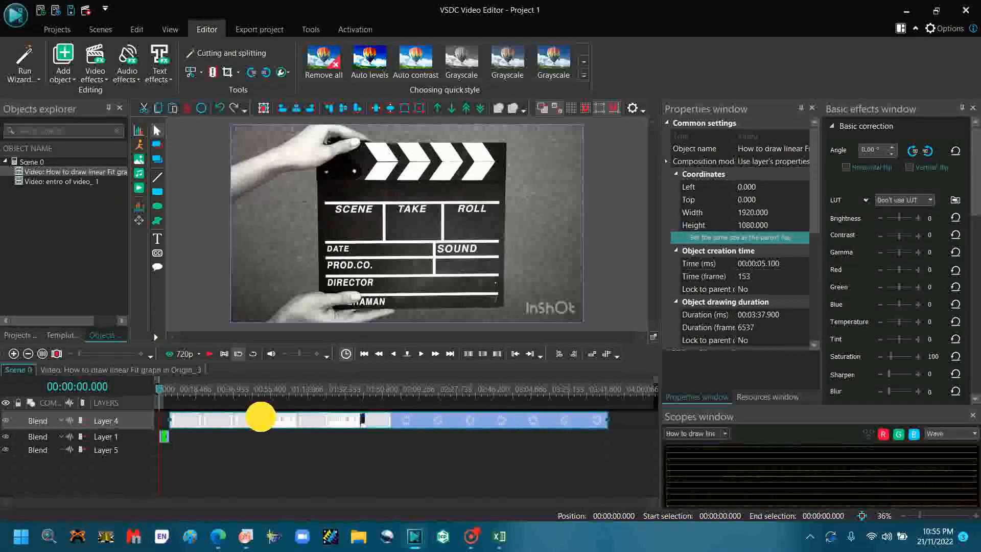
left_click_drag(261, 417, 262, 416)
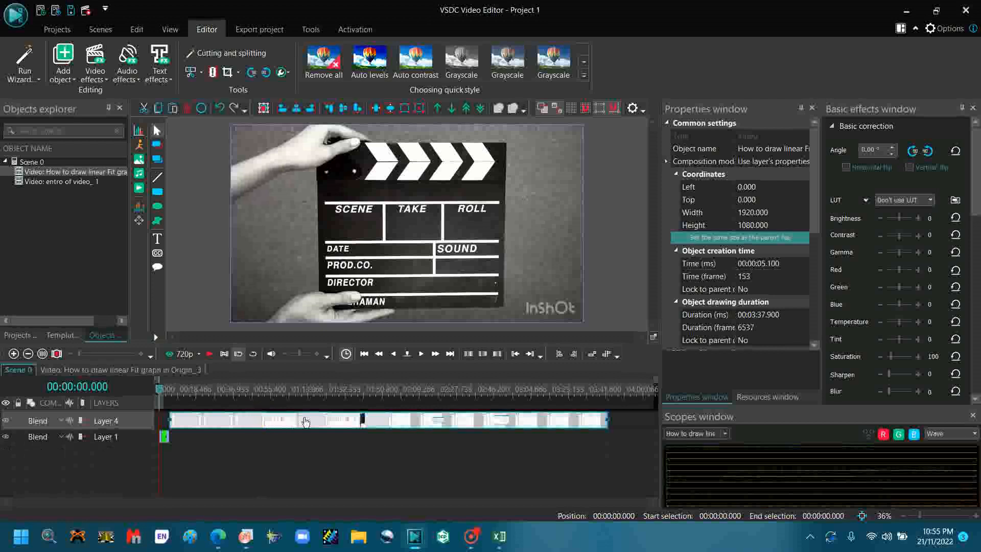
mouse_move(306, 428)
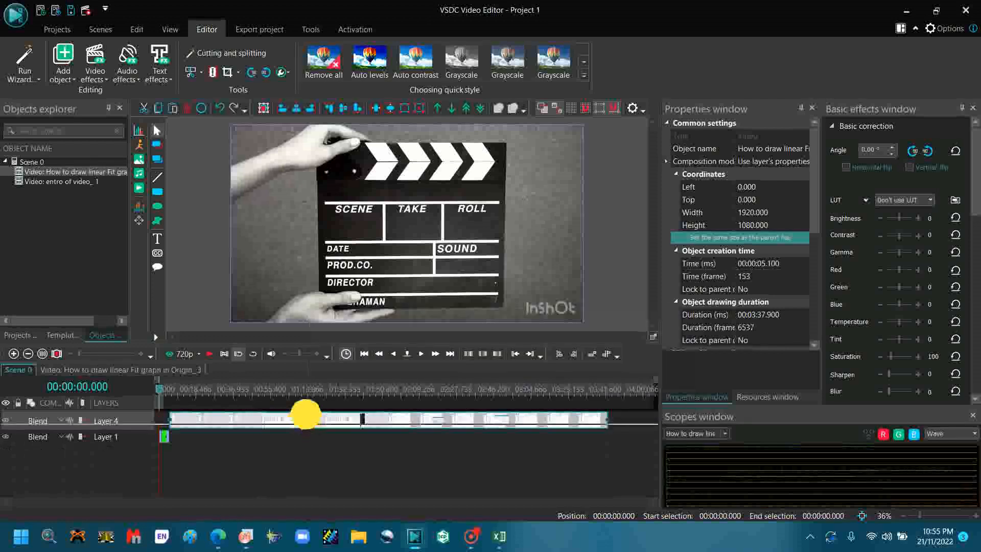
left_click(306, 419)
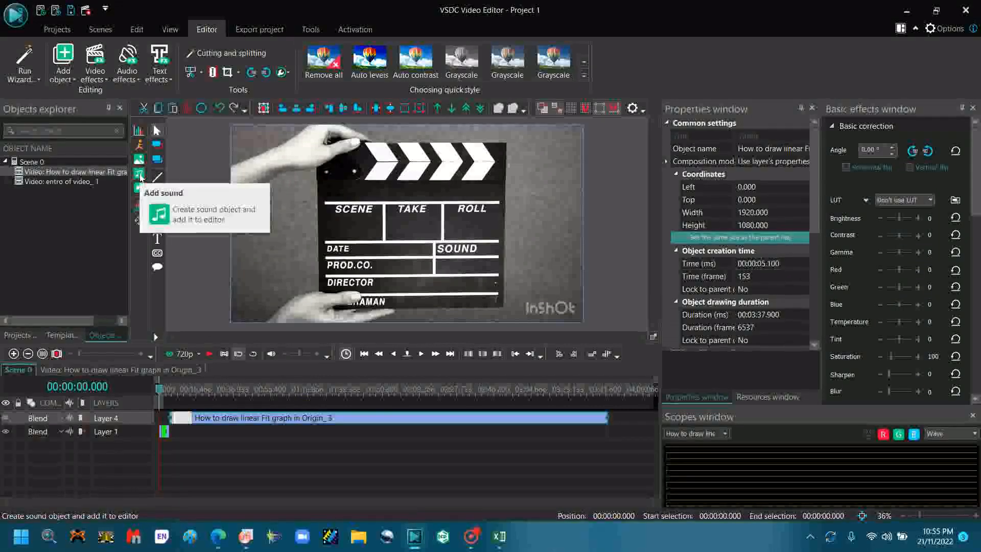
Add the audio file "Last Train North - TrackTribe" from the Desktop, from the cursor position on a new layer.
left_click(139, 175)
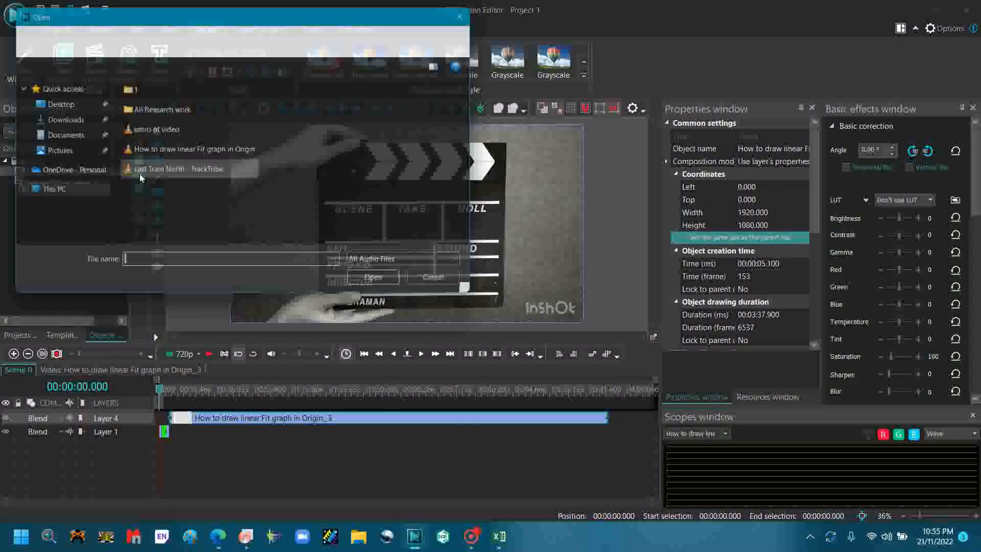
left_click(139, 172)
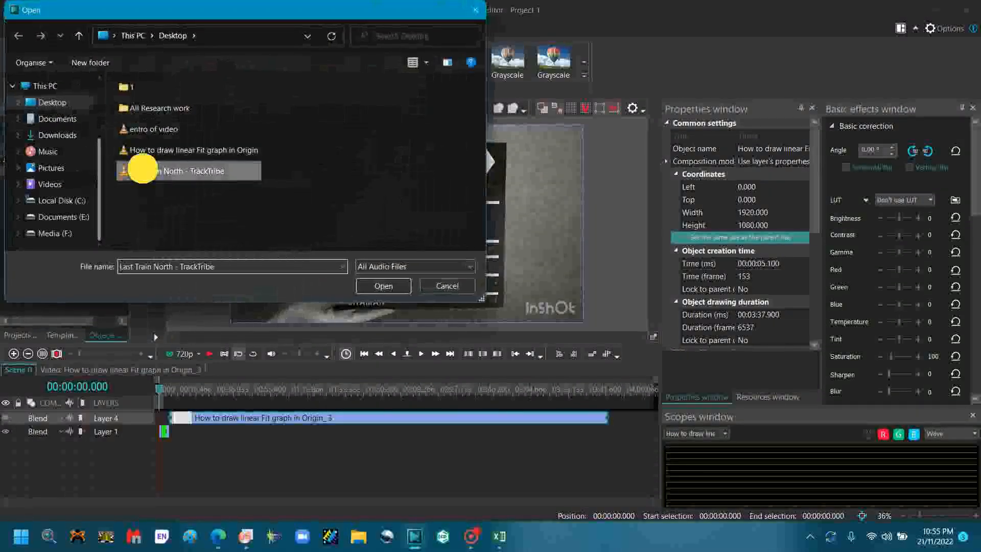
double_click(143, 172)
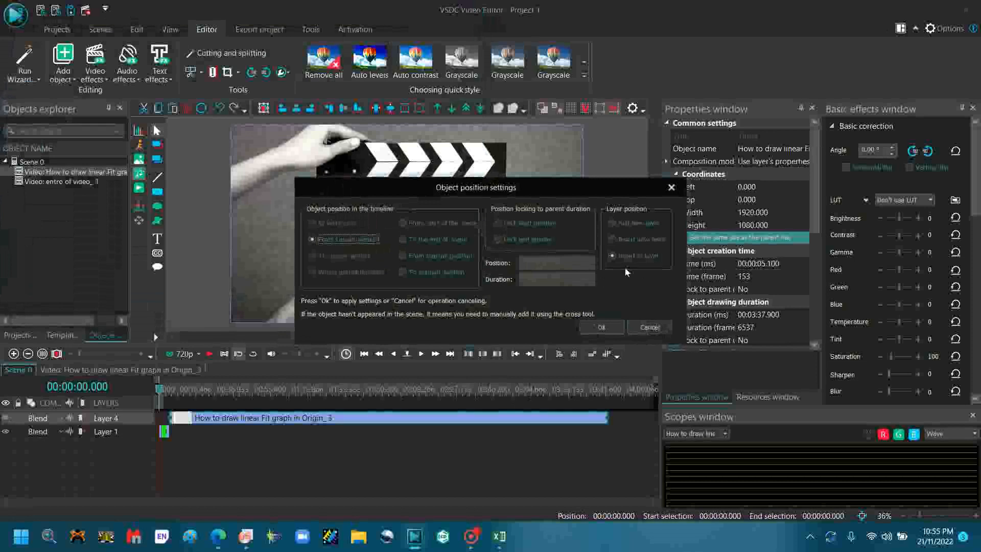
left_click(611, 224)
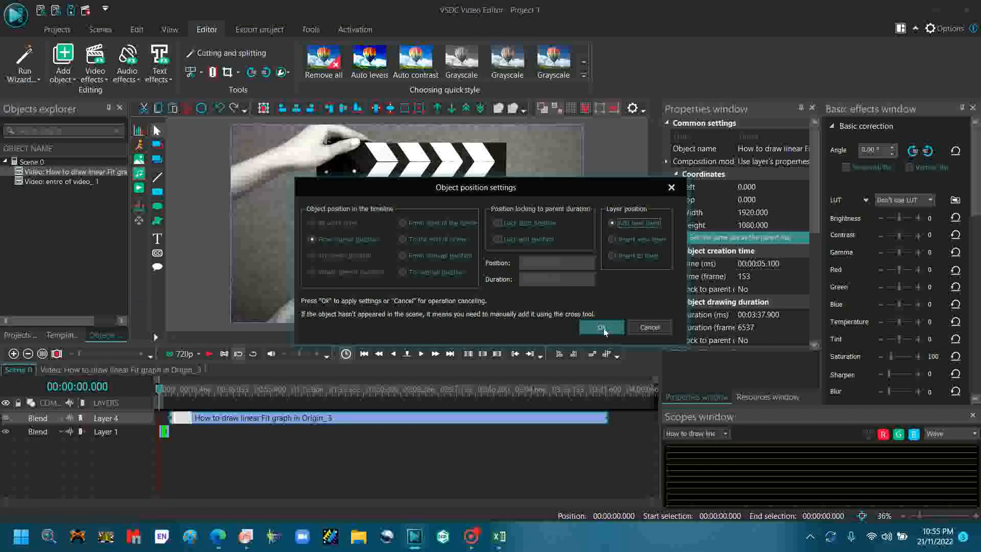
left_click(603, 327)
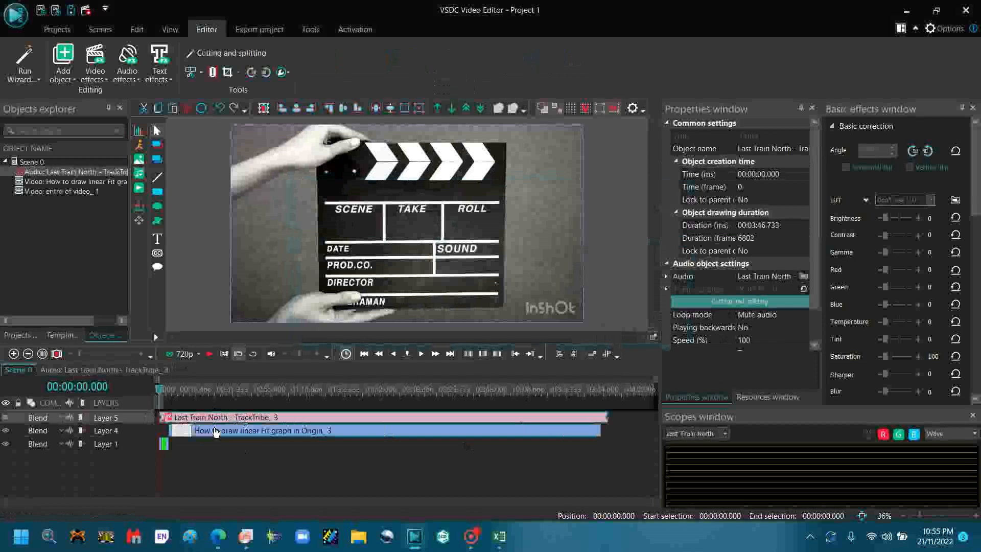
Shorten the background music track on the timeline to 00:03:43.000 so it ends together with the linear fit graph video.
left_click(607, 415)
left_click_drag(606, 415, 601, 416)
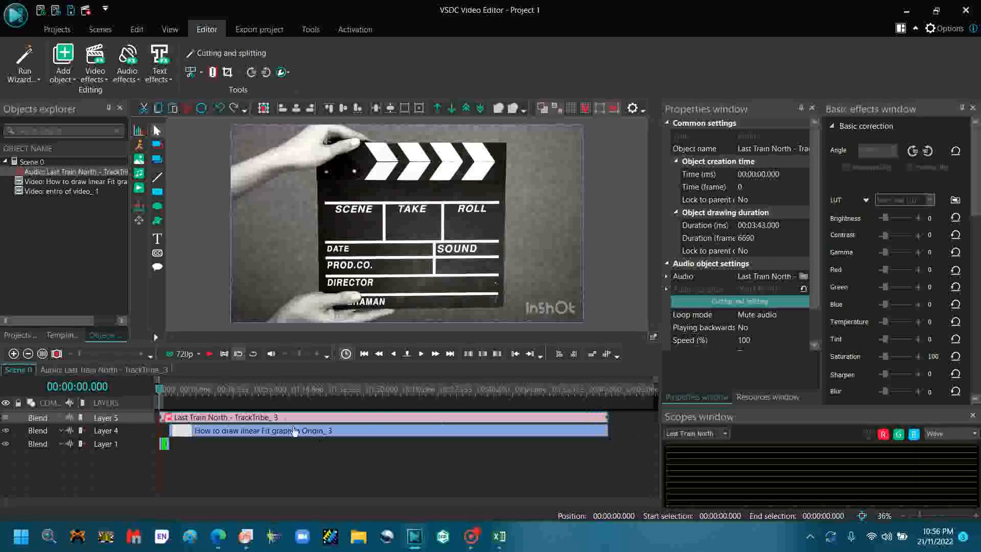
mouse_move(271, 433)
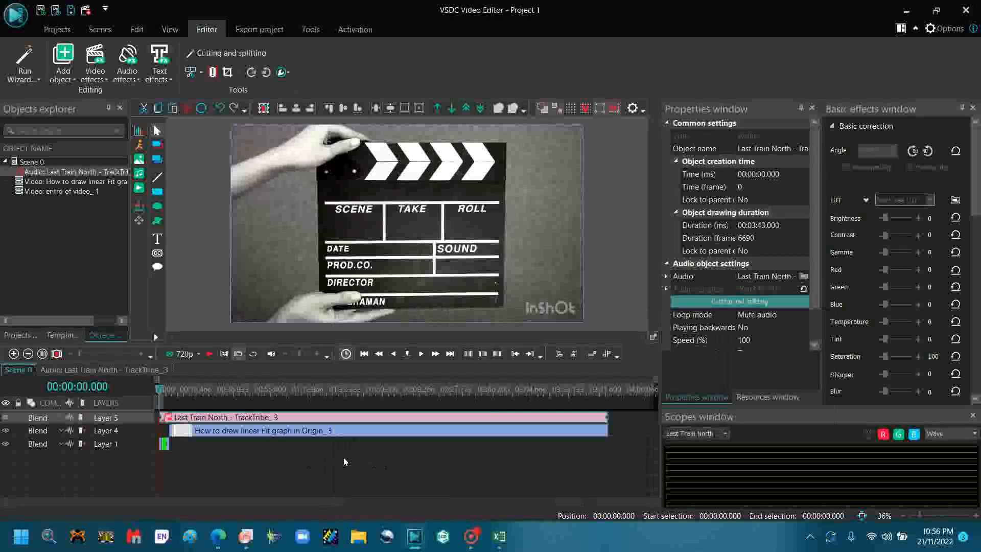
Set the audio volume of the linear fit graph video to 25 dB.
left_click(324, 434)
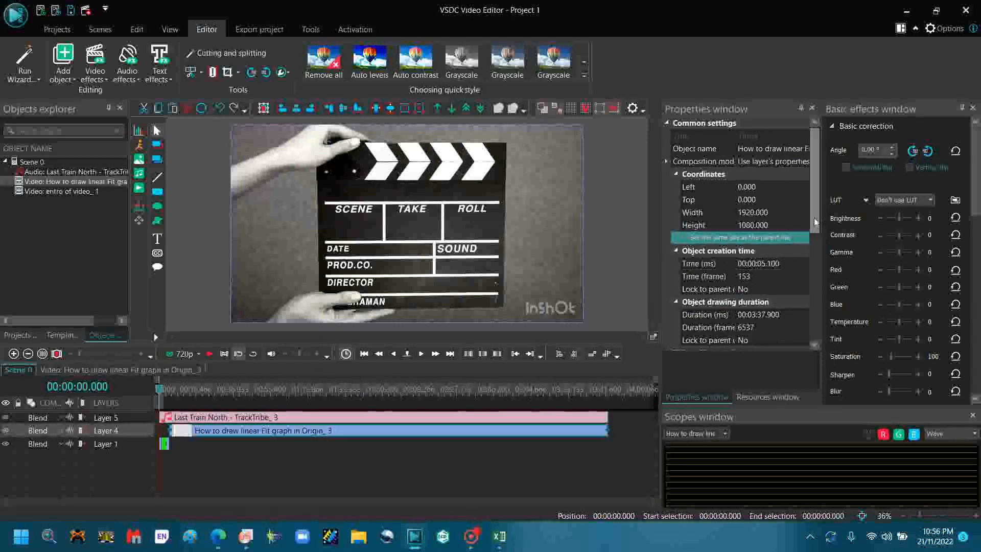
left_click_drag(814, 217, 814, 325)
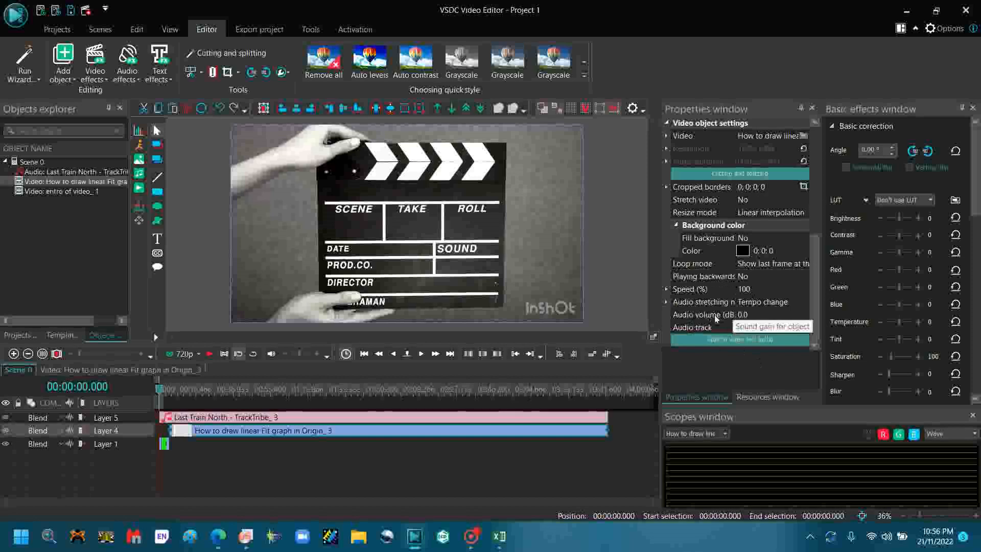
left_click(790, 317)
left_click(804, 312)
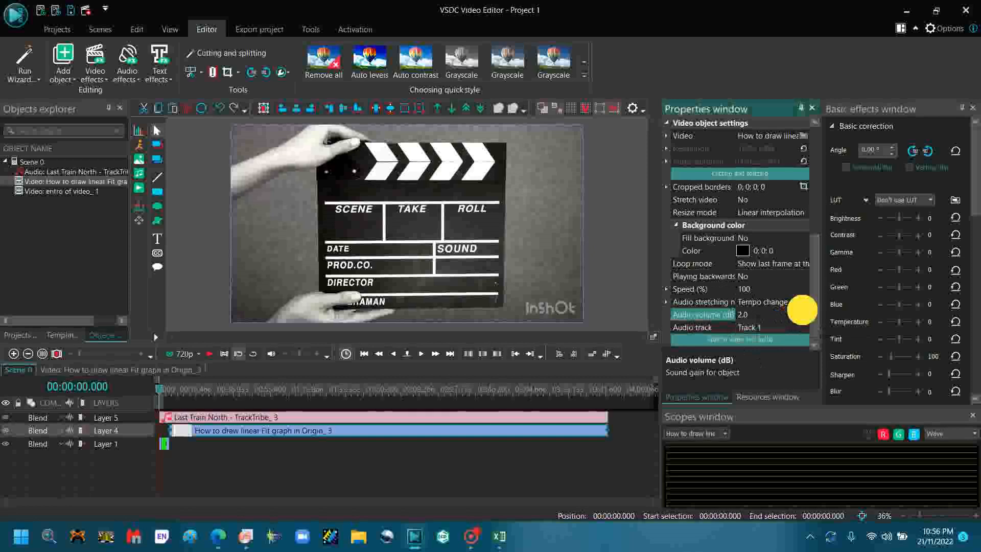
left_click(804, 313)
left_click(804, 313)
left_click(804, 318)
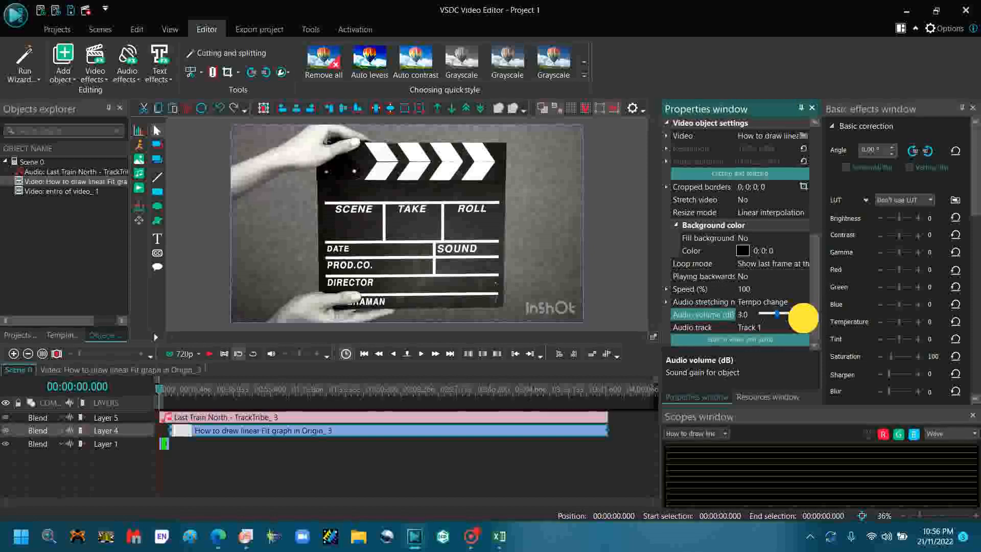
left_click(804, 317)
left_click(804, 317)
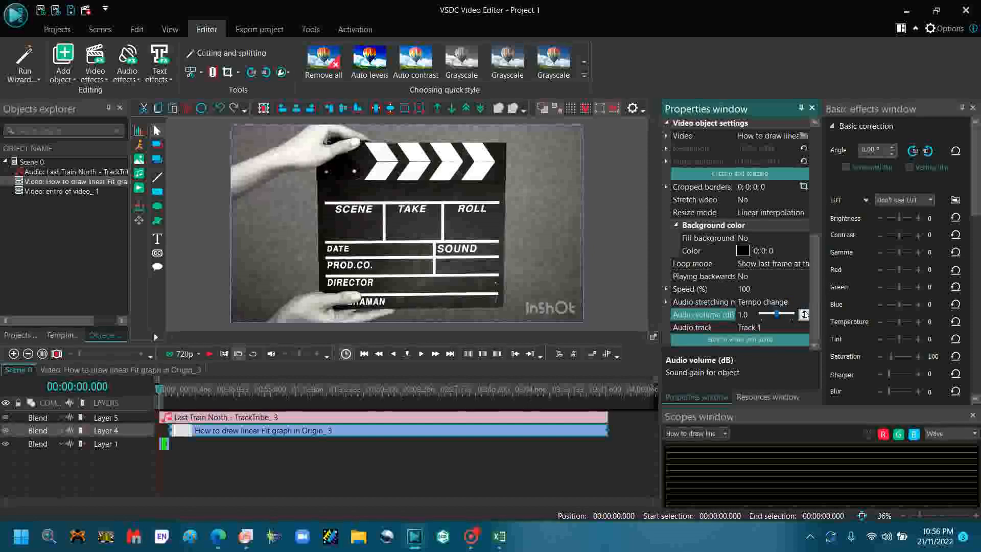
left_click_drag(804, 314, 805, 311)
Set the audio volume of the Last Train North music track to -15 dB.
mouse_move(235, 418)
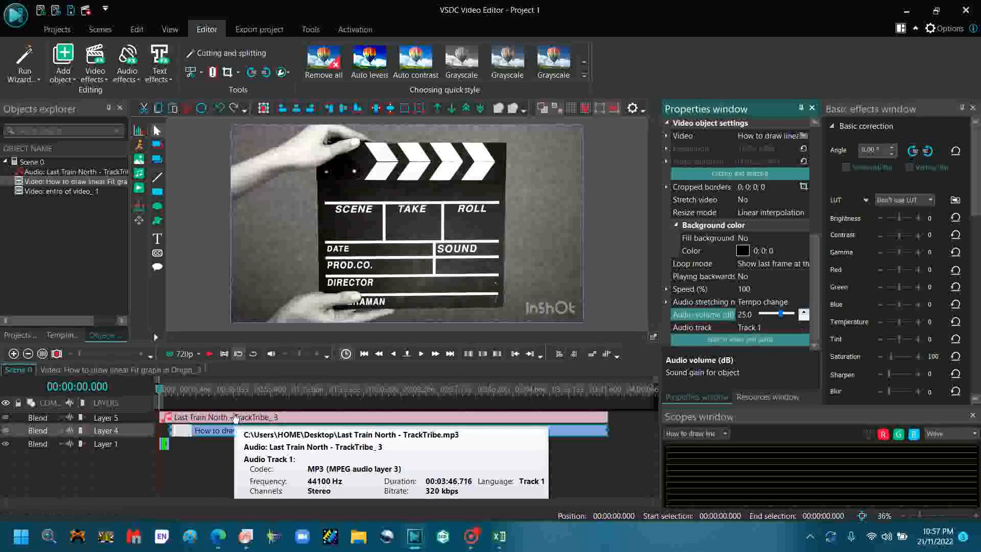
left_click(235, 418)
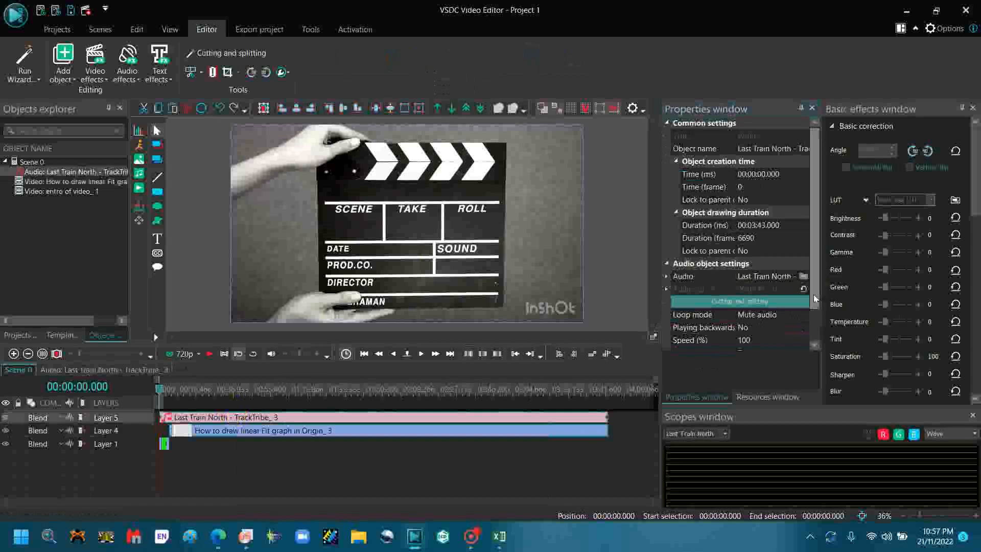
left_click_drag(815, 299, 812, 333)
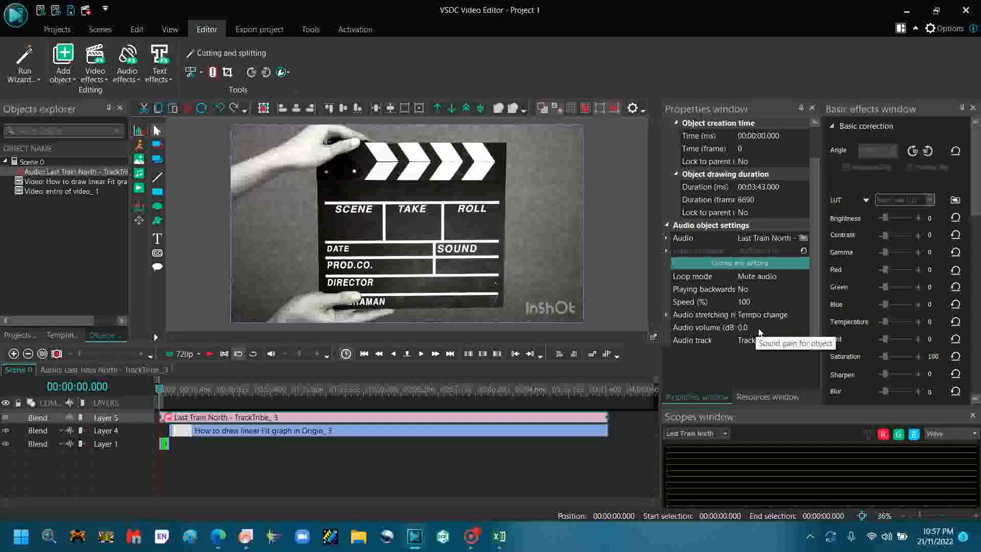
left_click(788, 332)
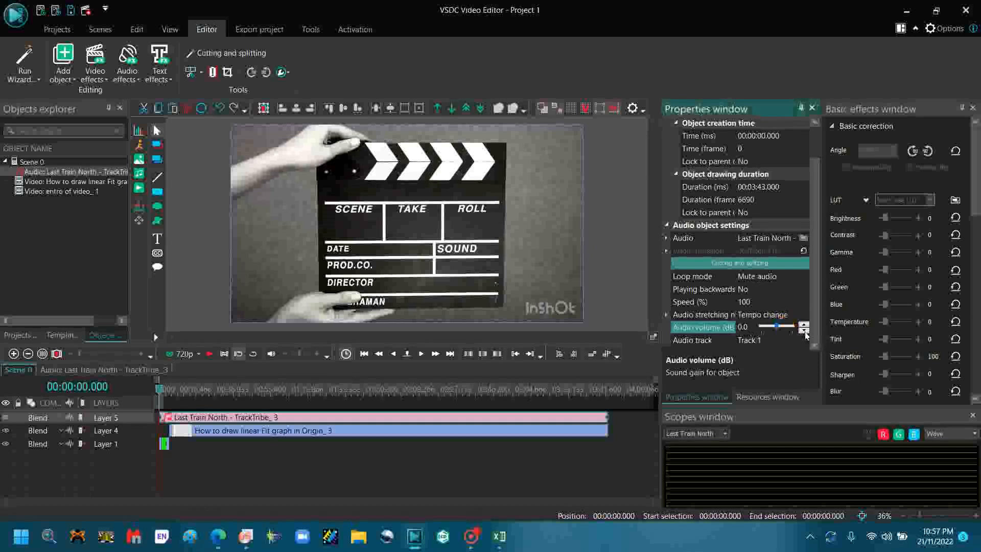
left_click(806, 332)
left_click(805, 333)
left_click(805, 332)
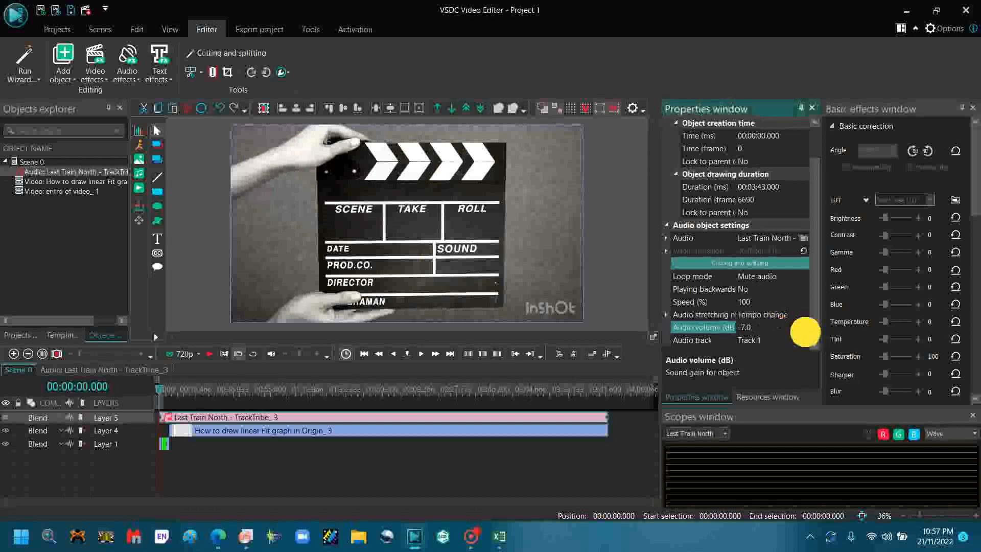
left_click(805, 332)
left_click(805, 332)
left_click(805, 332)
left_click(805, 331)
left_click(805, 331)
left_click(805, 331)
left_click(806, 332)
left_click(806, 331)
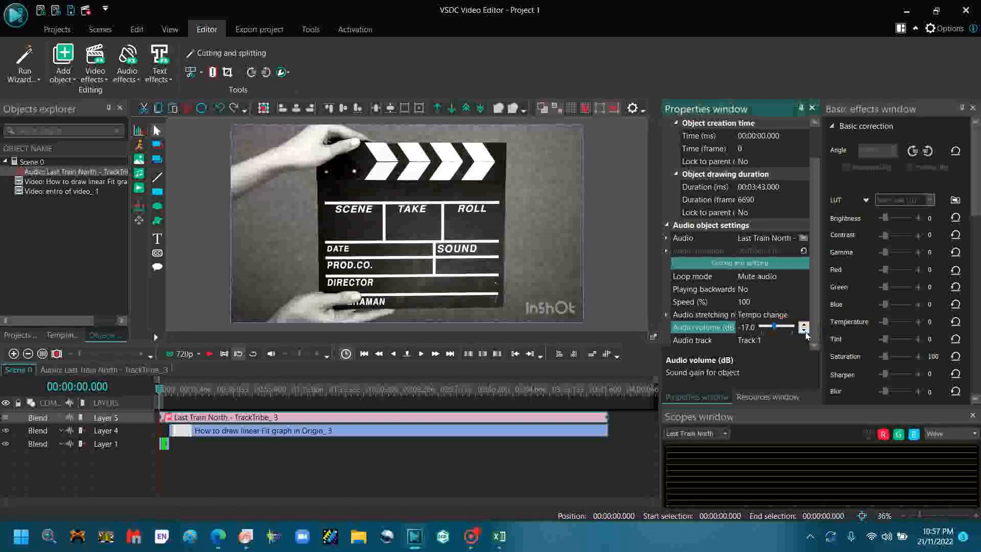
left_click(805, 325)
left_click(805, 326)
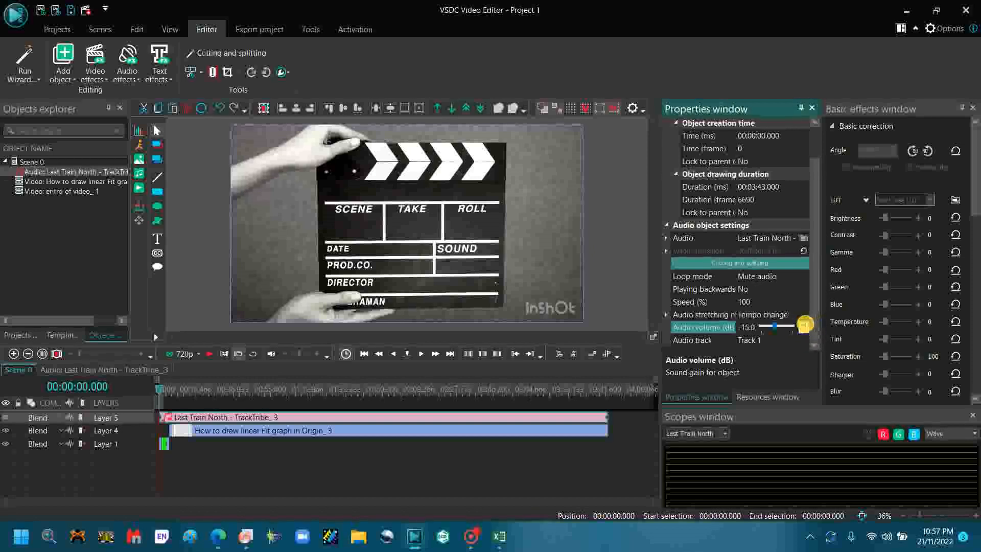
Preview the assembled scene from the beginning to check the intro, the main video and the background music.
left_click(210, 353)
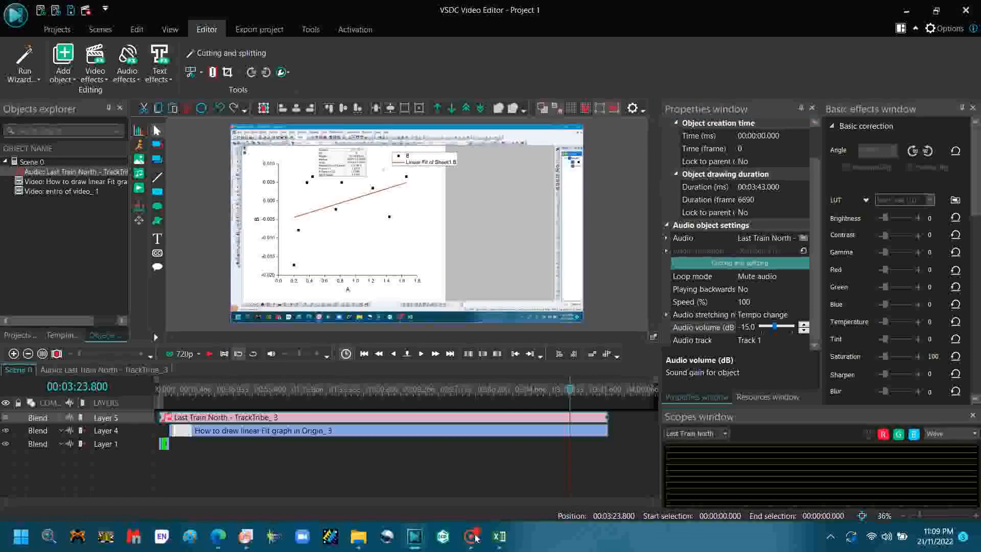
mouse_move(471, 539)
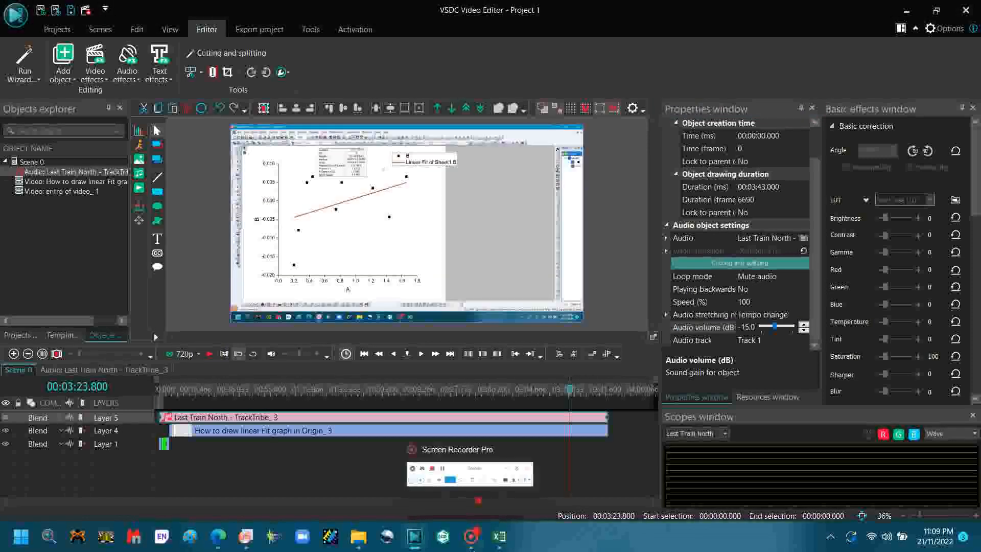
left_click(209, 354)
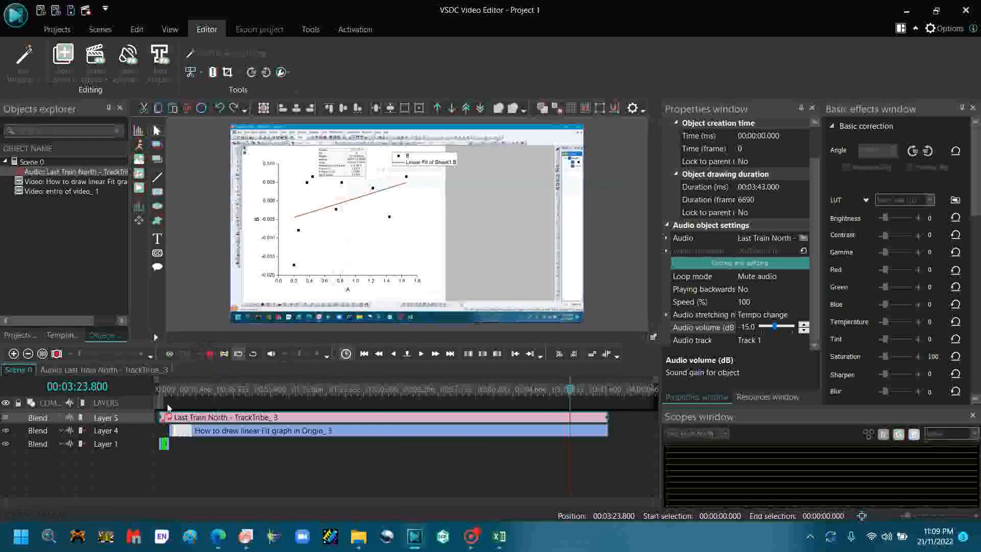
left_click(205, 353)
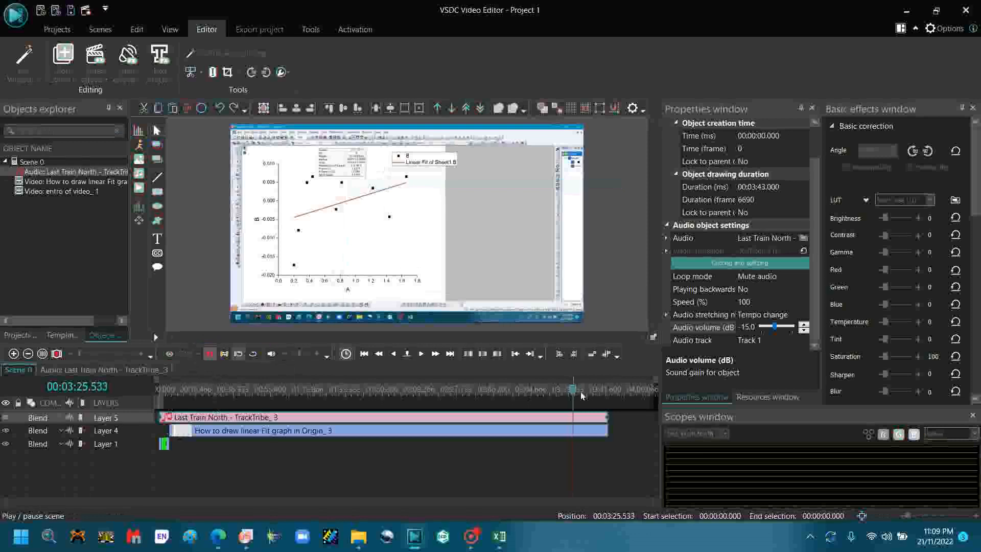
left_click_drag(572, 388, 97, 370)
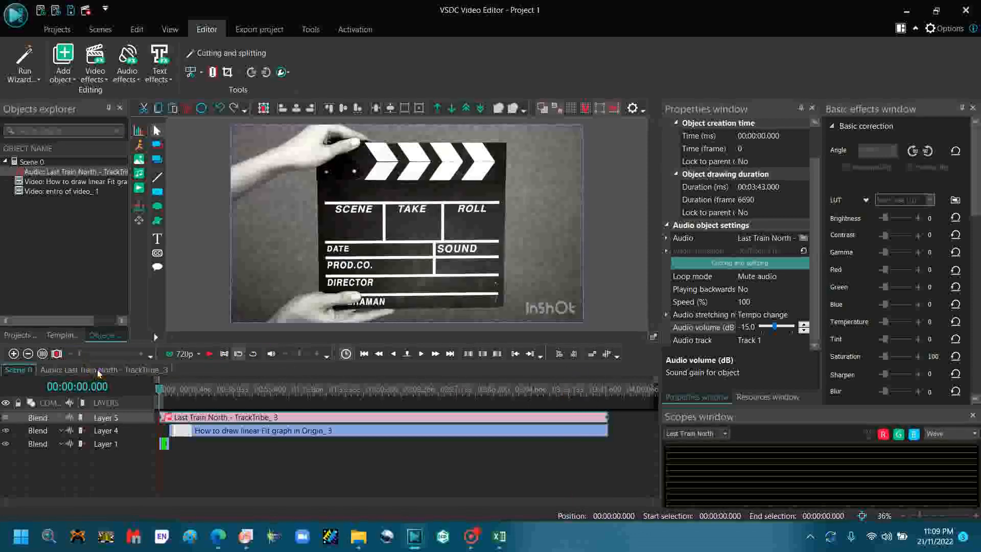
left_click(210, 354)
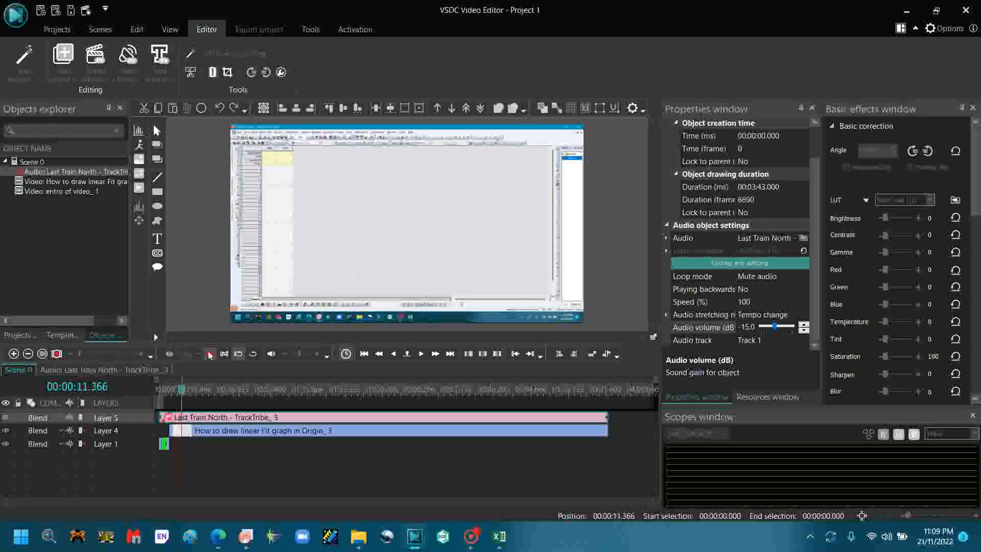
left_click(210, 355)
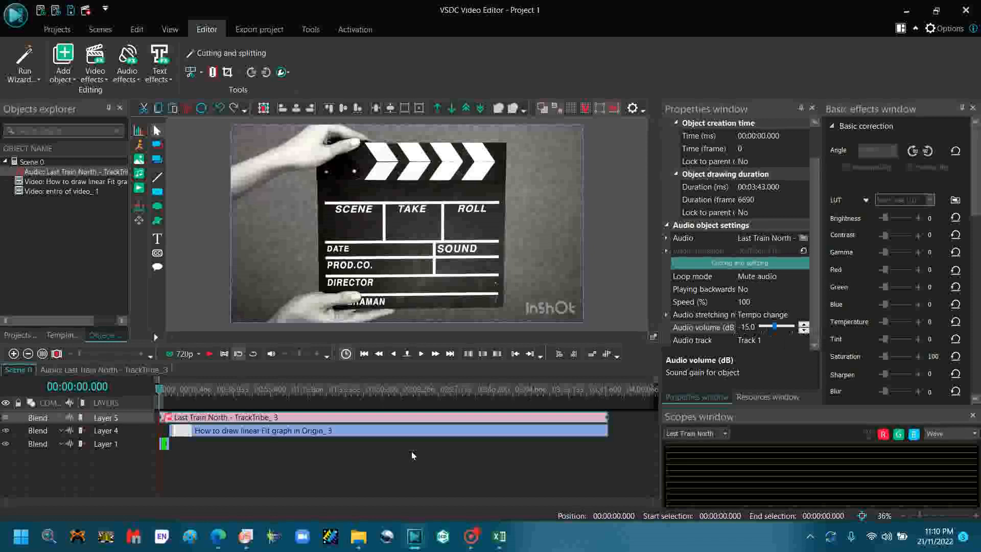
Set up the project export for Web devices with MP4 as the output video format.
left_click(275, 30)
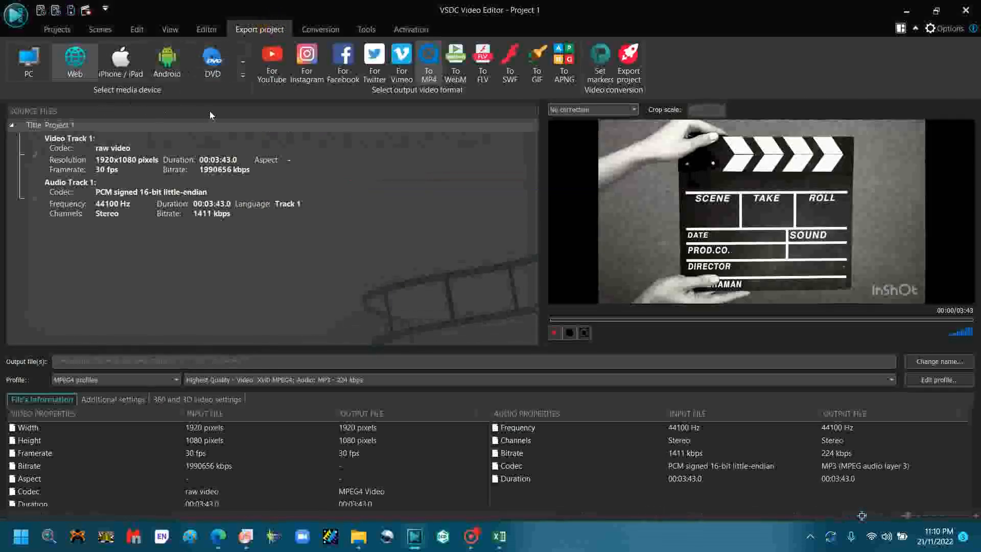
left_click(73, 68)
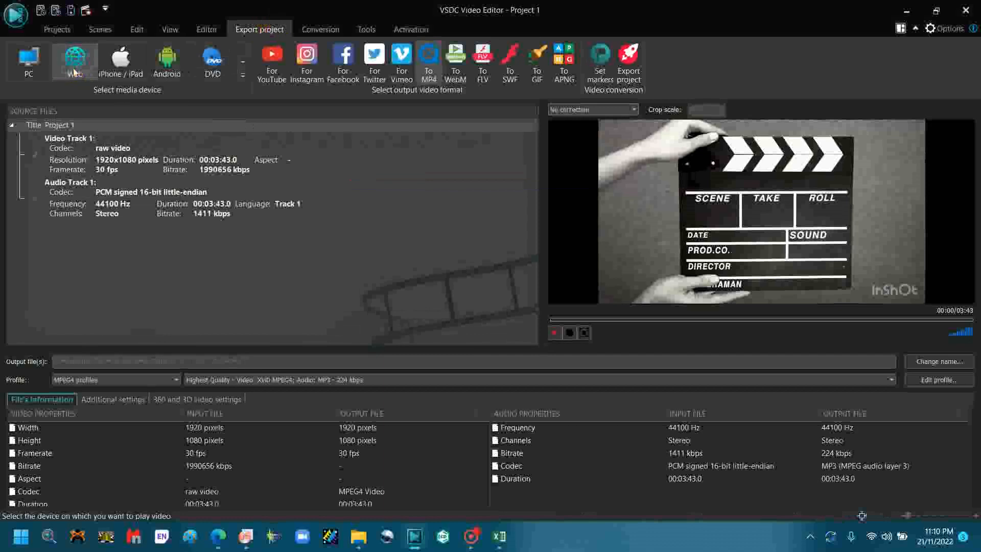
left_click(430, 69)
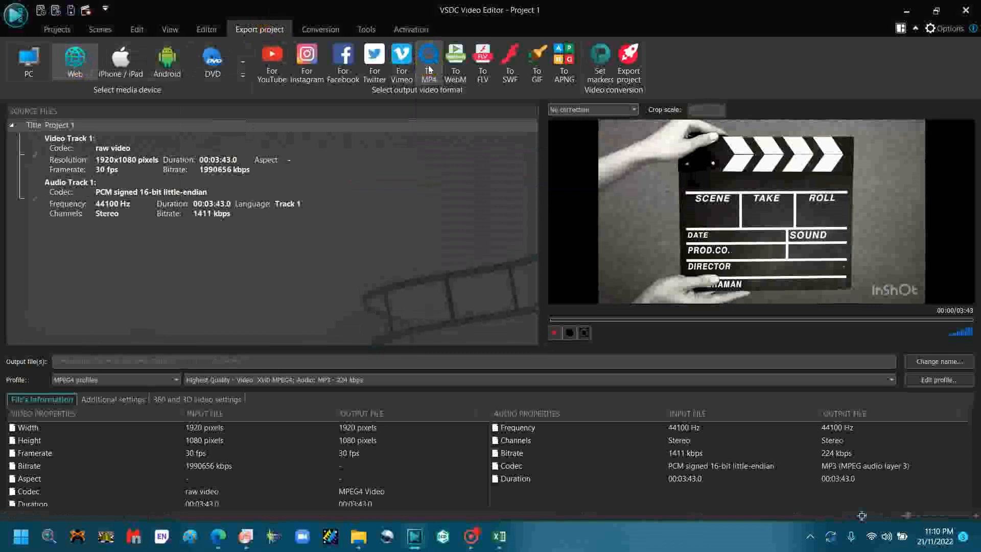
Edit the Highest Quality MPEG4 export profile, keeping the MPEG4 profiles filter, and set its video quality to 100 %.
double_click(424, 457)
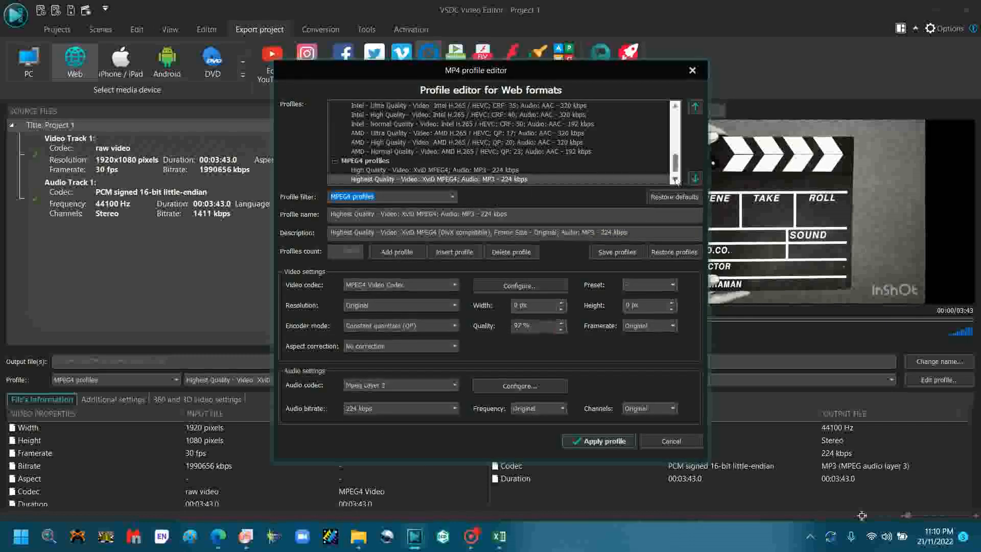
left_click(676, 180)
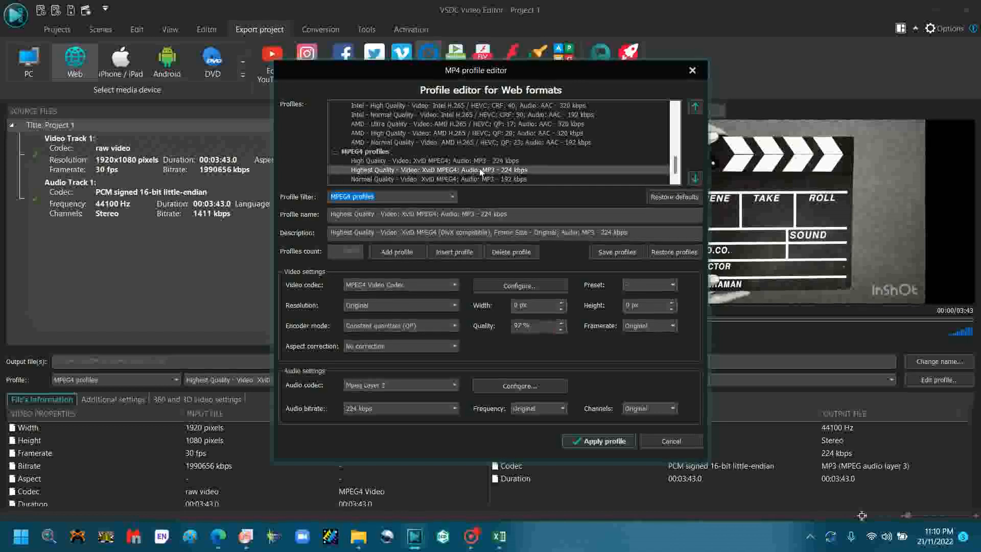
left_click(452, 197)
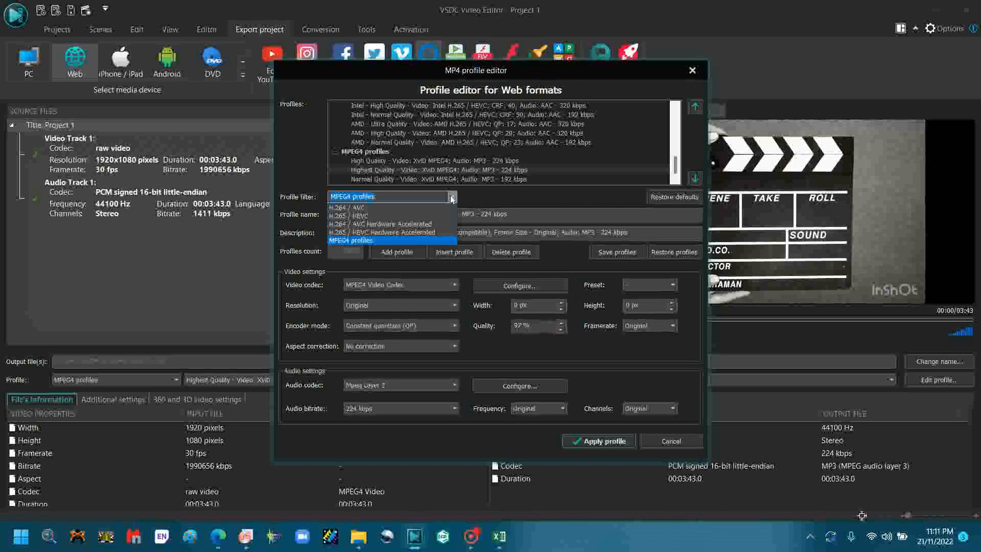
left_click(452, 197)
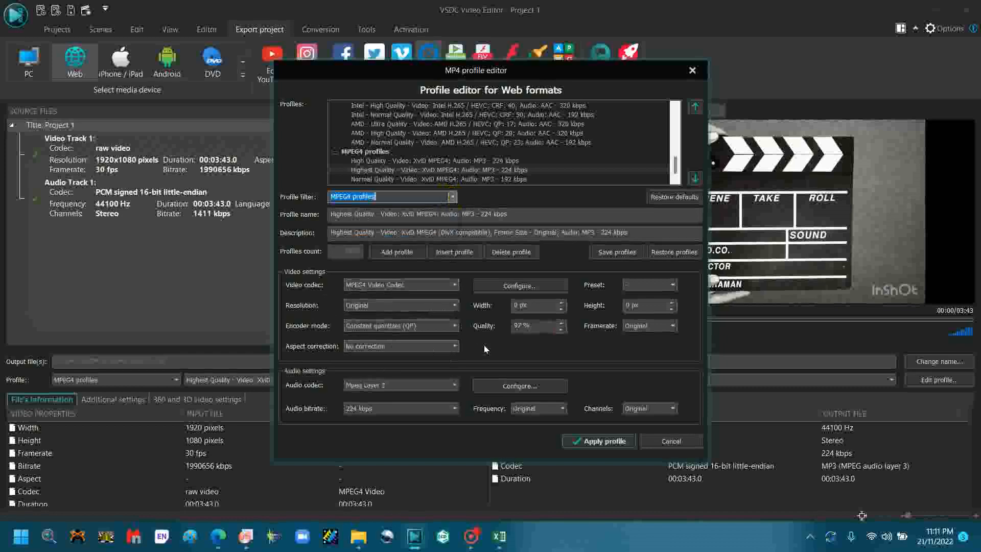
left_click(561, 322)
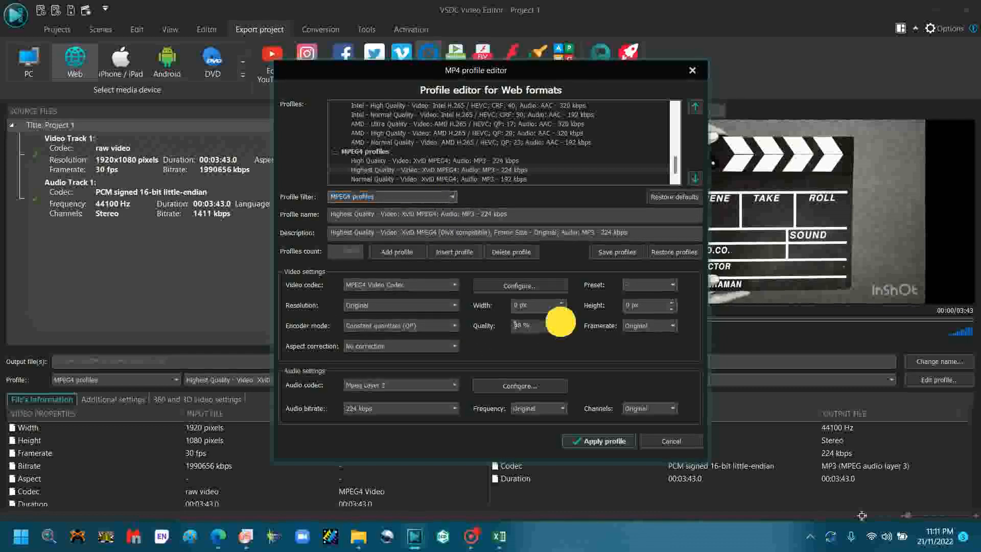
left_click(561, 323)
left_click(561, 323)
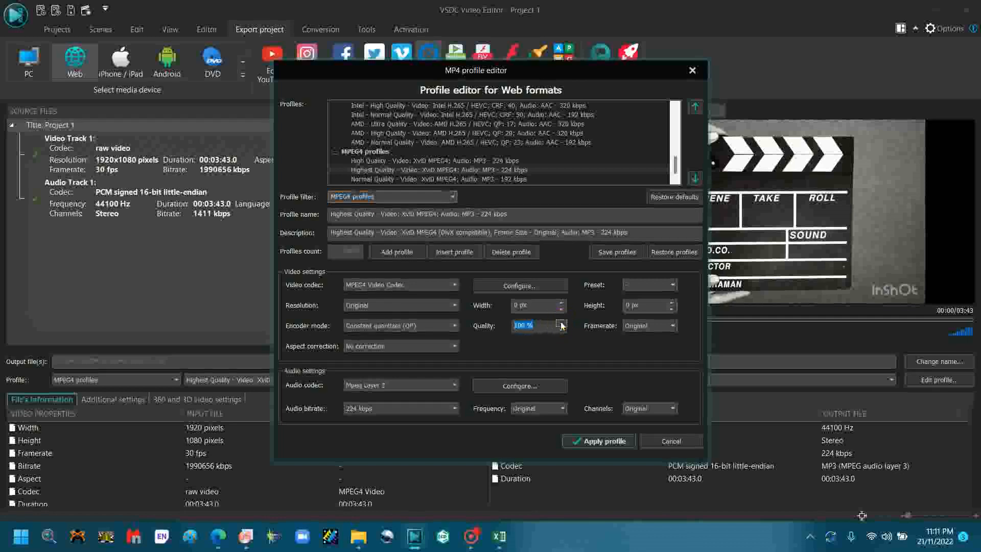
Switch the export profile's encoder mode to Average bitrate (ABR) and set the video bitrate to 20000 kbps.
left_click(454, 325)
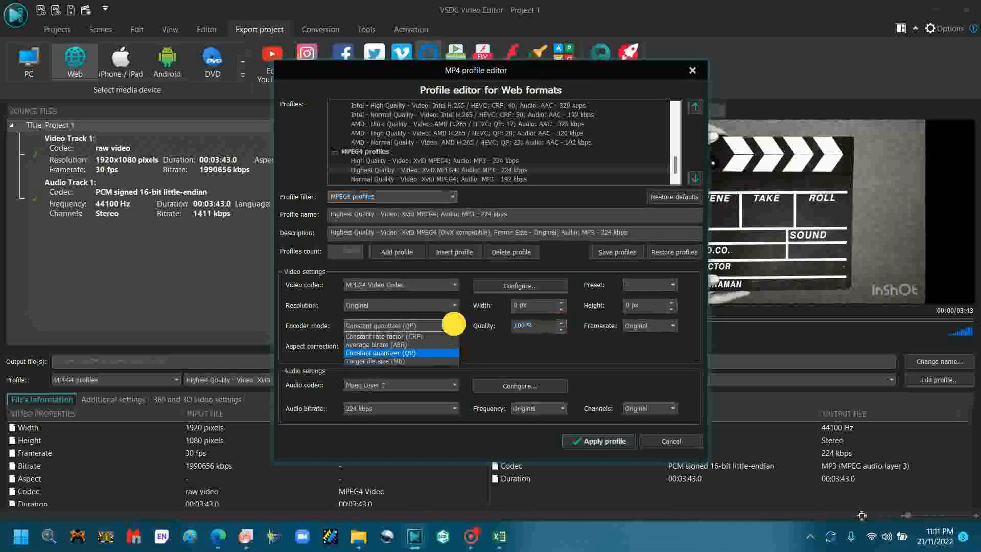
left_click(389, 346)
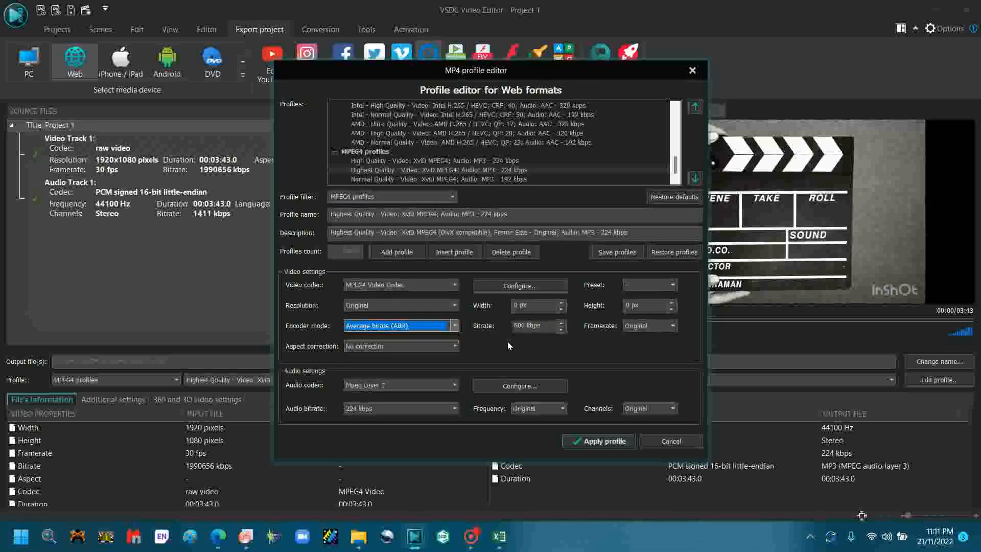
left_click(521, 324)
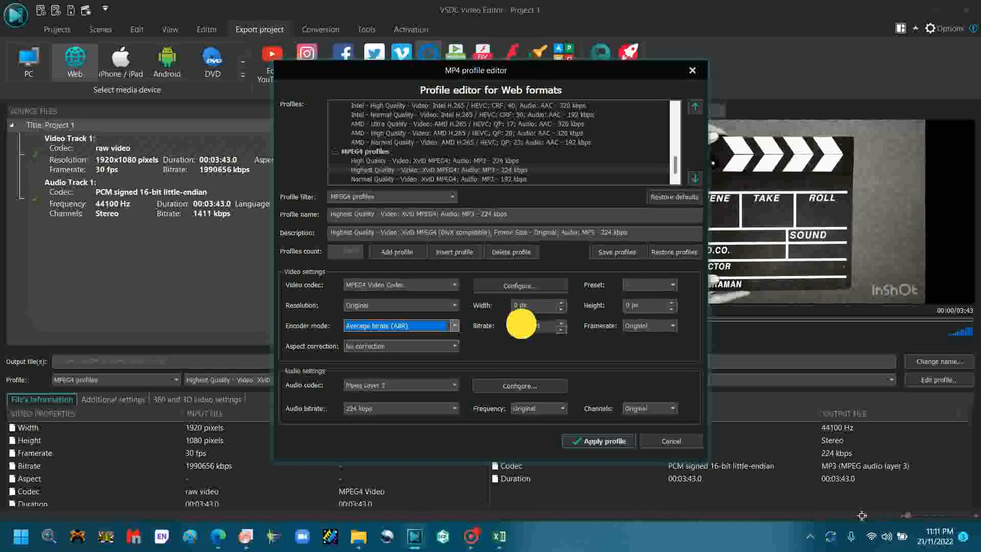
left_click(521, 325)
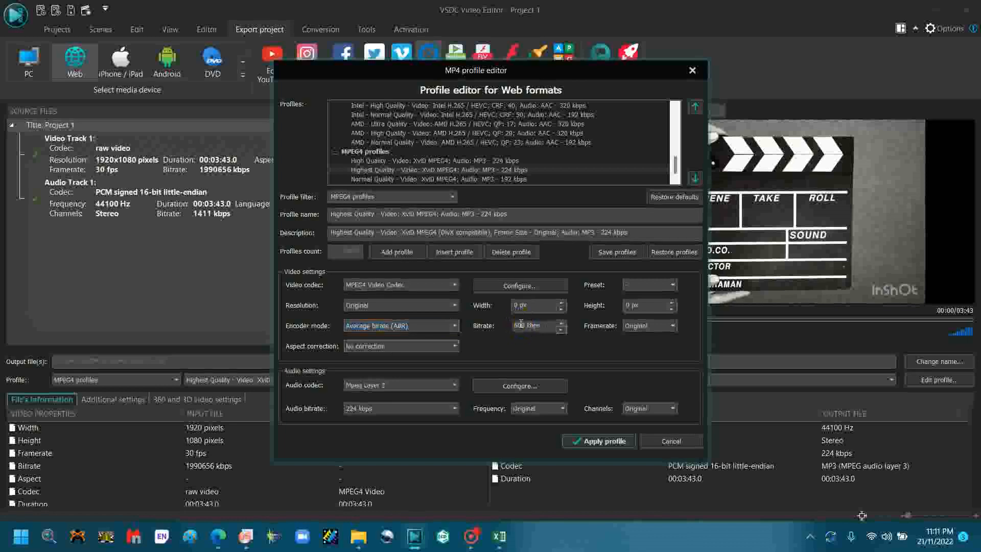
left_click(517, 324)
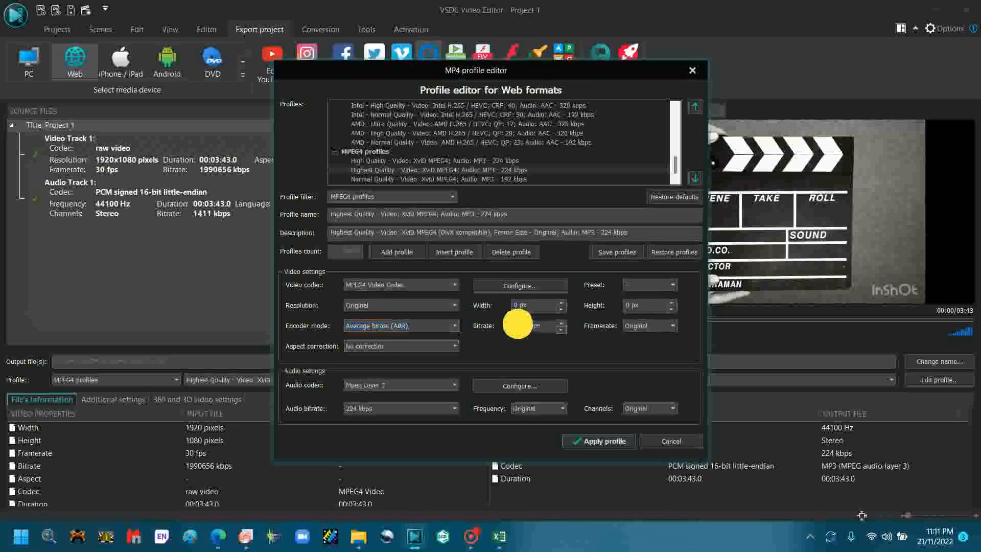
key("BackSpace")
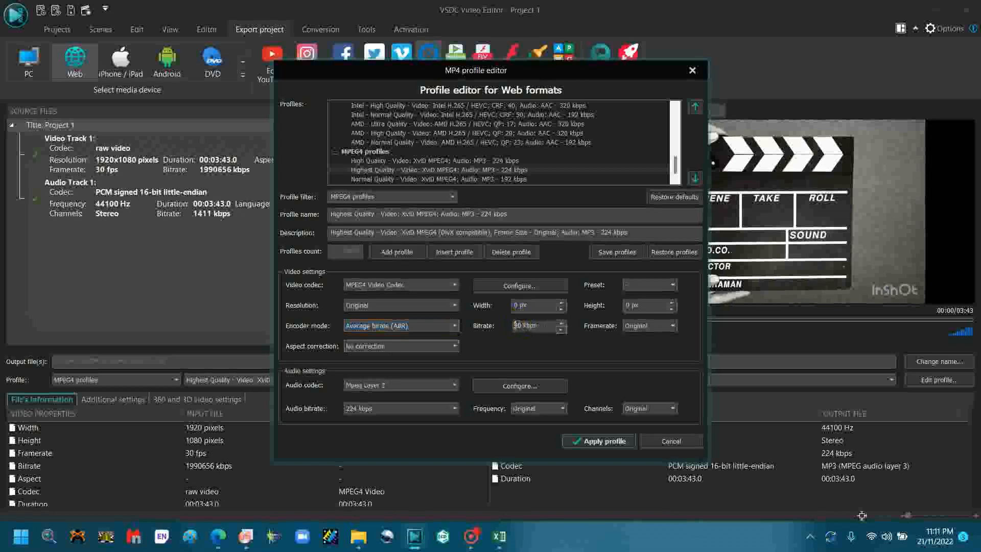
type("2000")
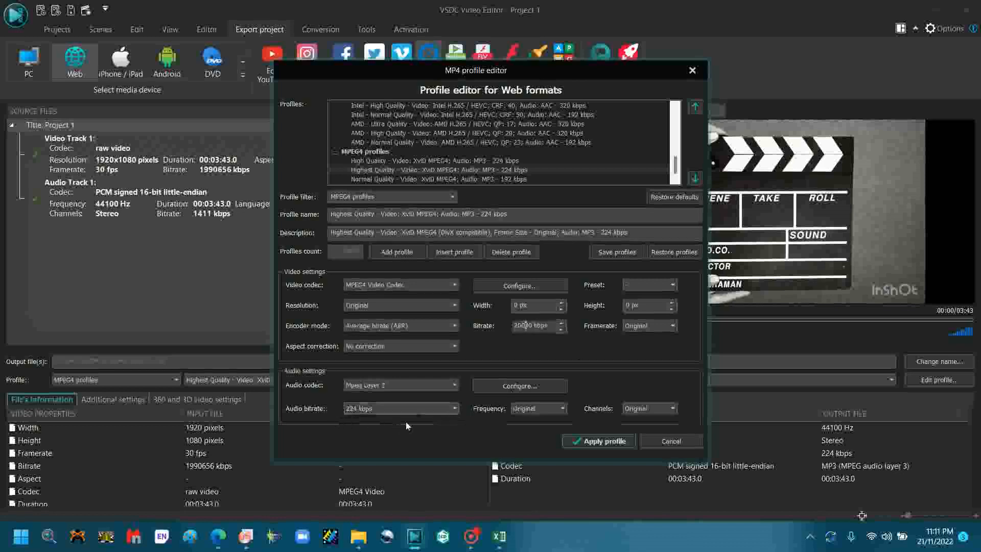
Set the export profile's audio bitrate to 320 kbps and apply the edited profile.
left_click(450, 408)
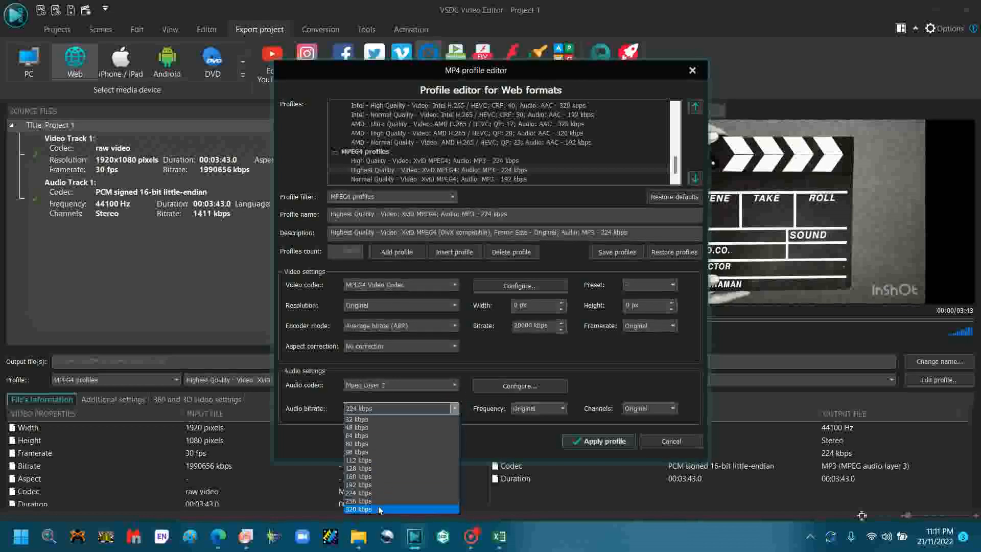
left_click(379, 510)
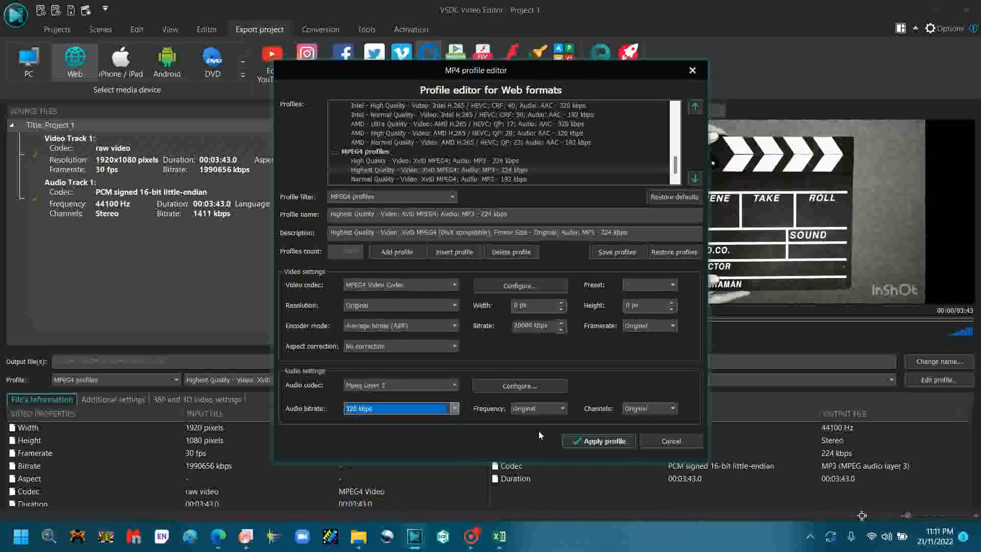
left_click(599, 442)
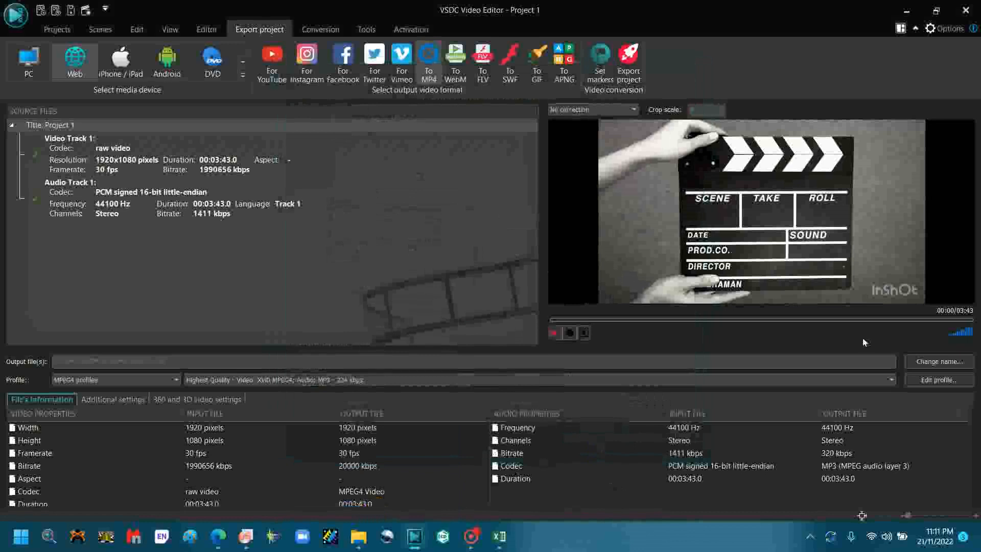
Set the output file to be saved on the Desktop under the name Edited video.
left_click(930, 363)
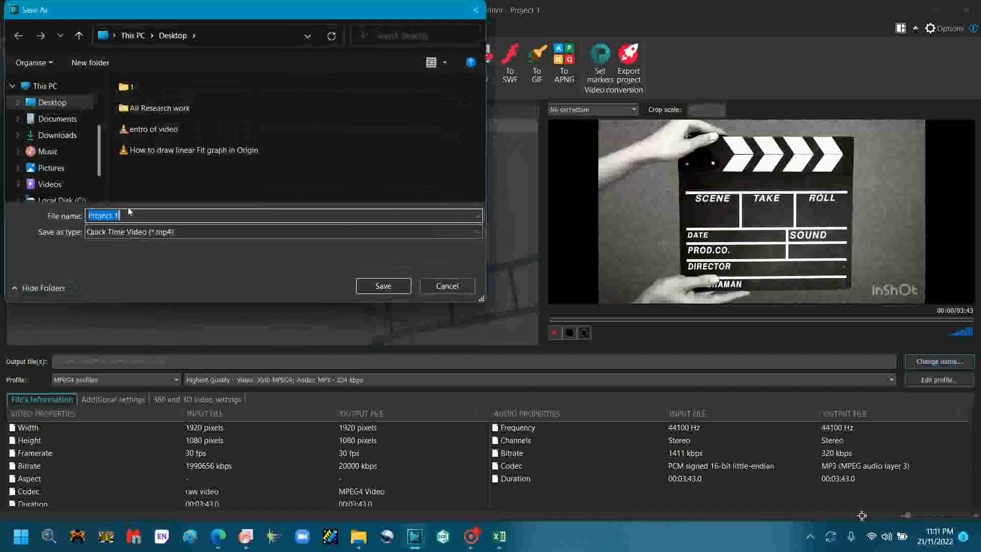
left_click_drag(99, 169, 101, 96)
left_click(50, 102)
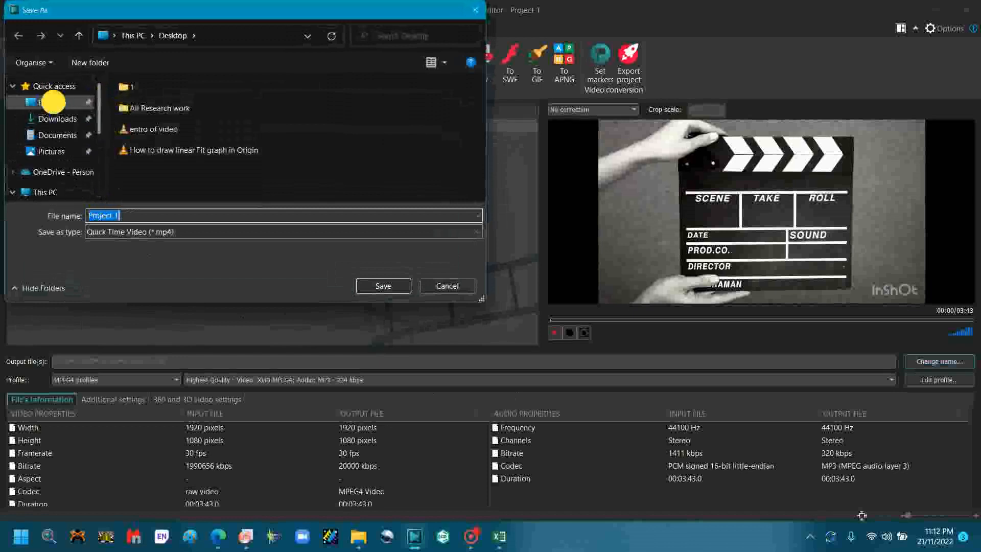
left_click(125, 216)
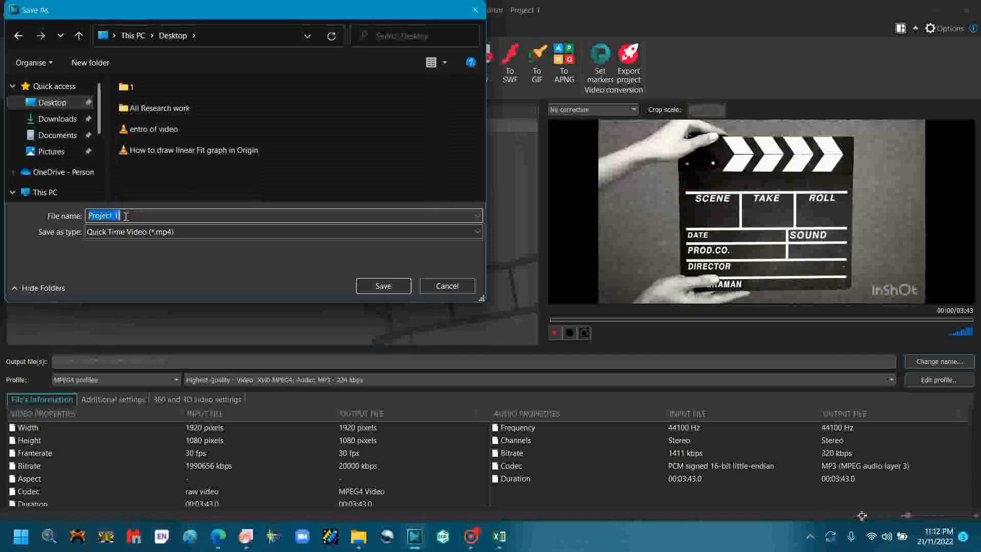
type("Edited")
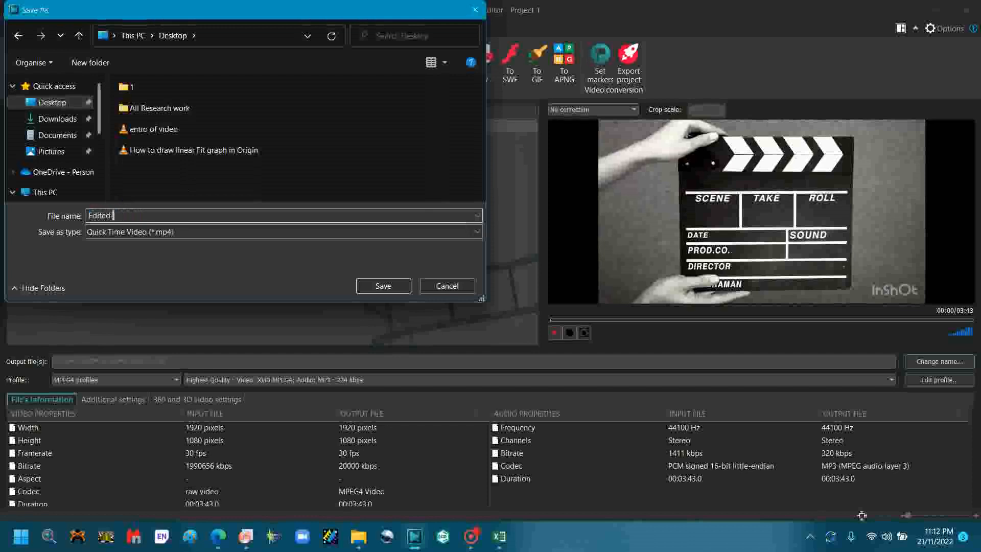
type(" video")
left_click(372, 285)
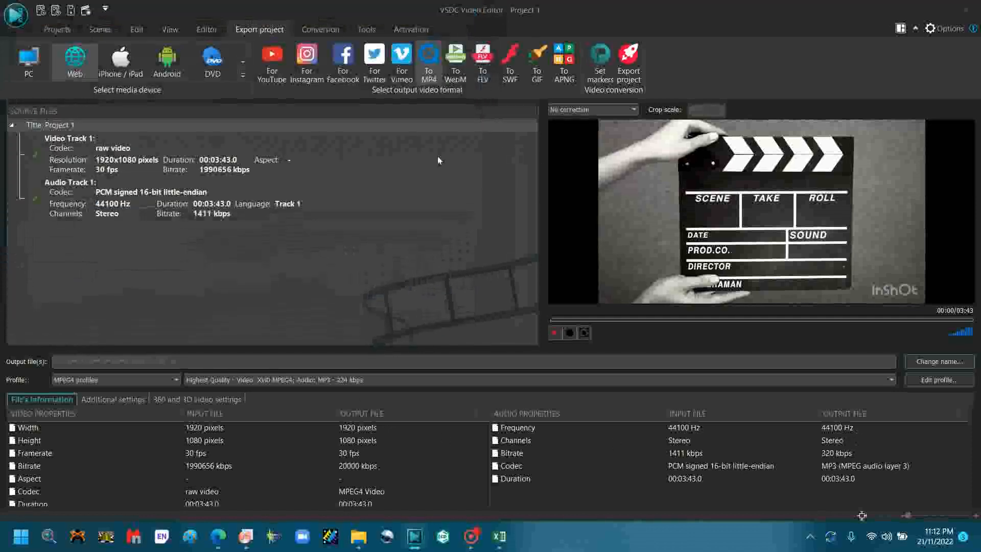
Export the project without premium features and dismiss the notice once the conversion finishes.
left_click(630, 72)
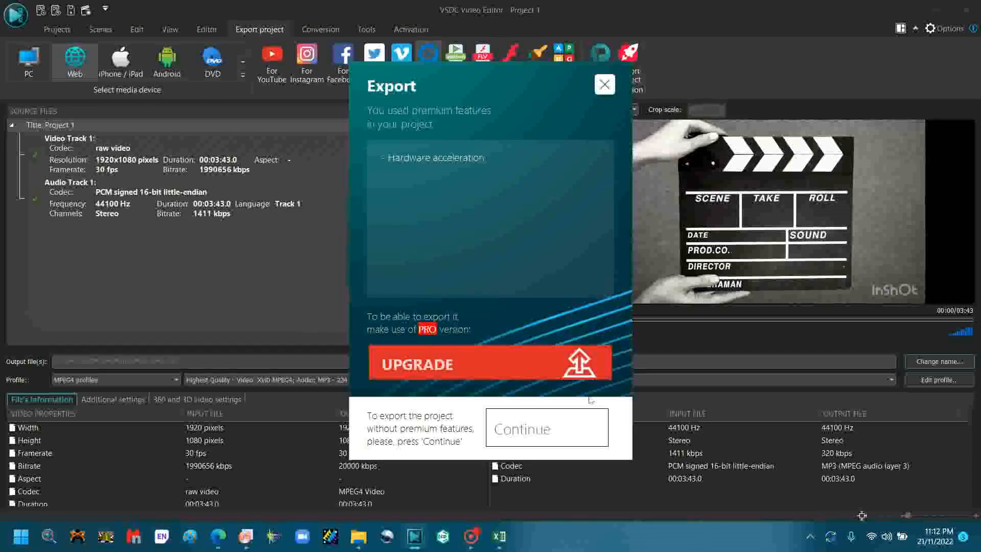
left_click(541, 431)
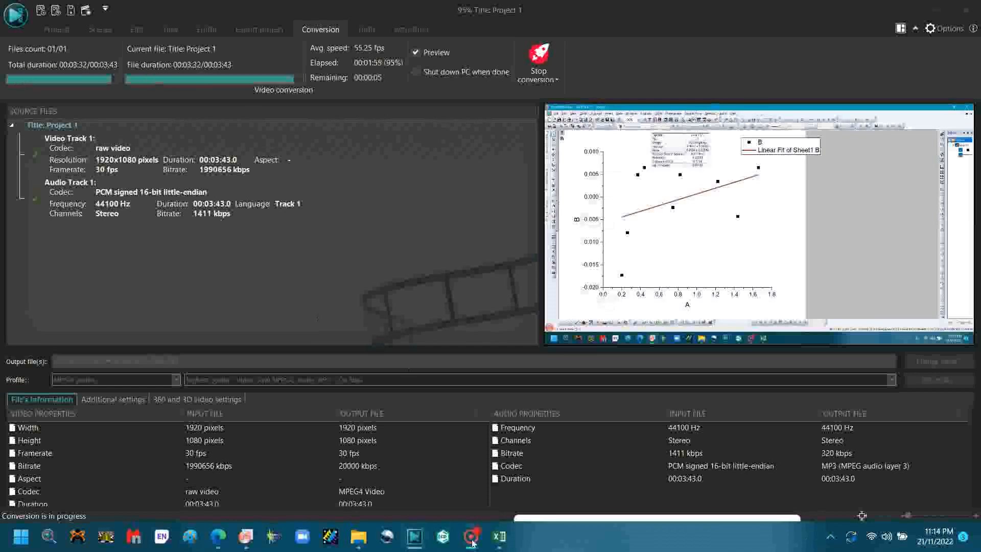
mouse_move(470, 532)
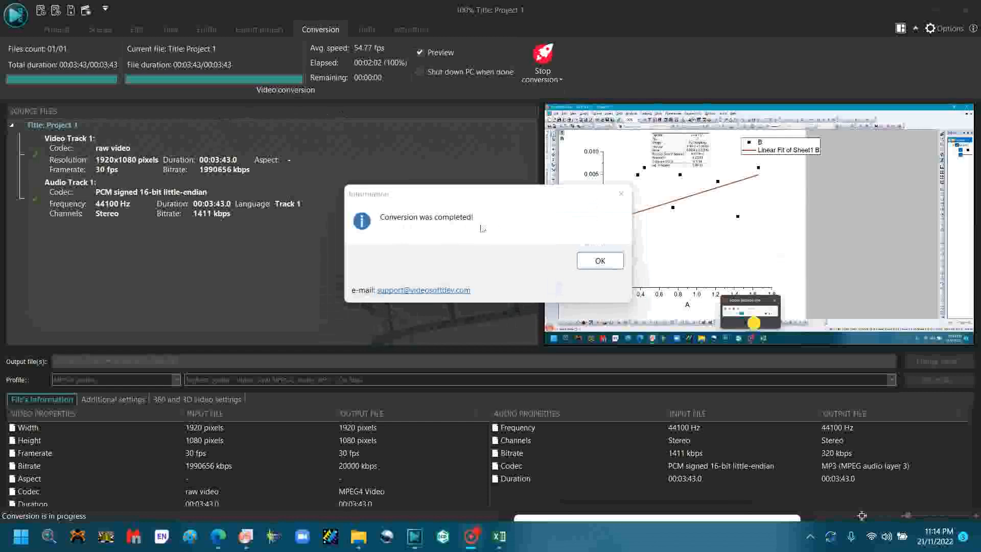
left_click(608, 261)
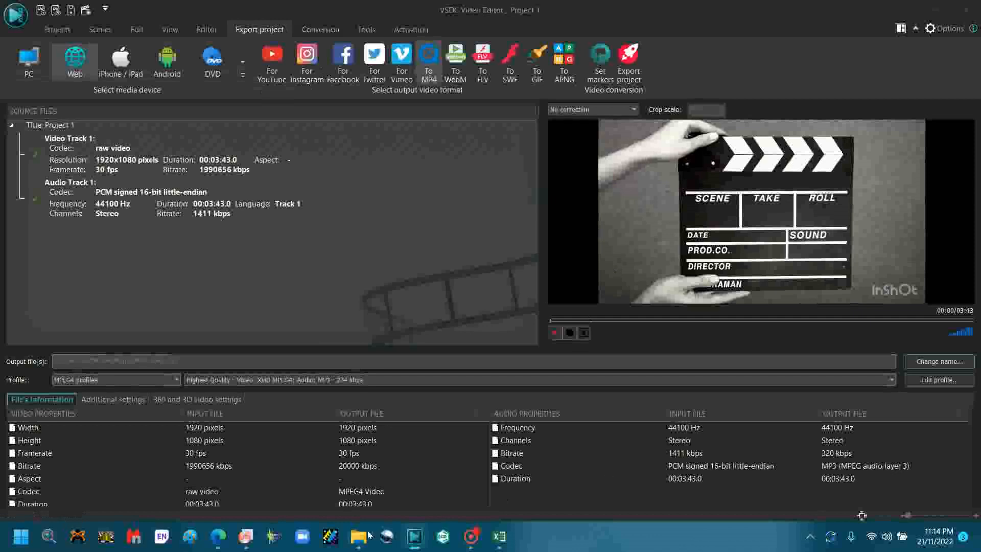
Switch to File Explorer, go to the Desktop folder and play the exported Edited video file.
mouse_move(369, 534)
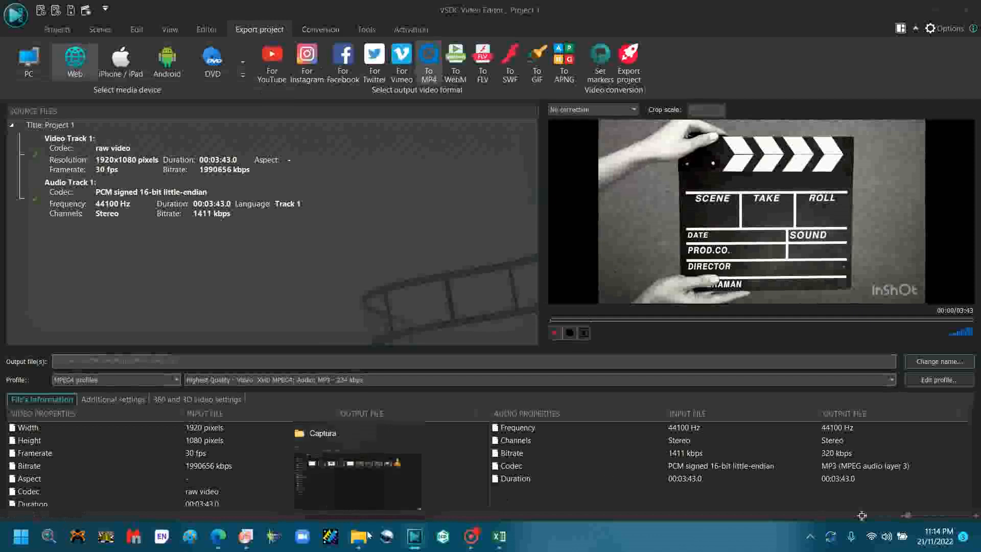
left_click(347, 501)
left_click(72, 117)
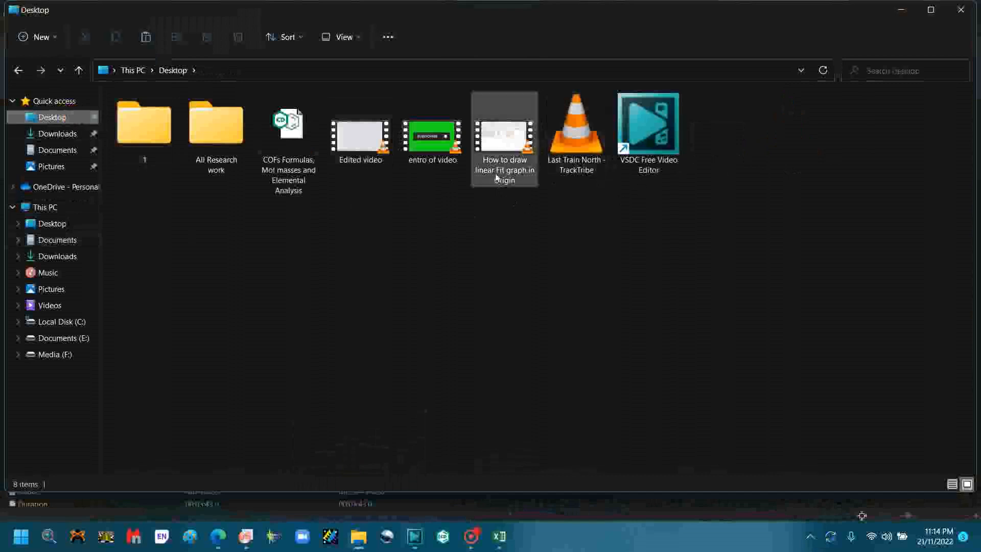
double_click(367, 147)
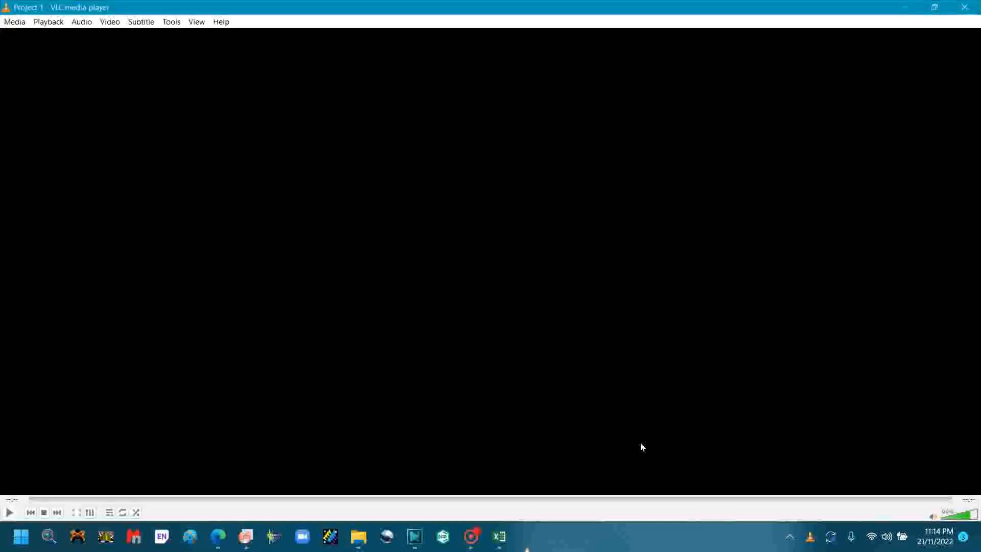